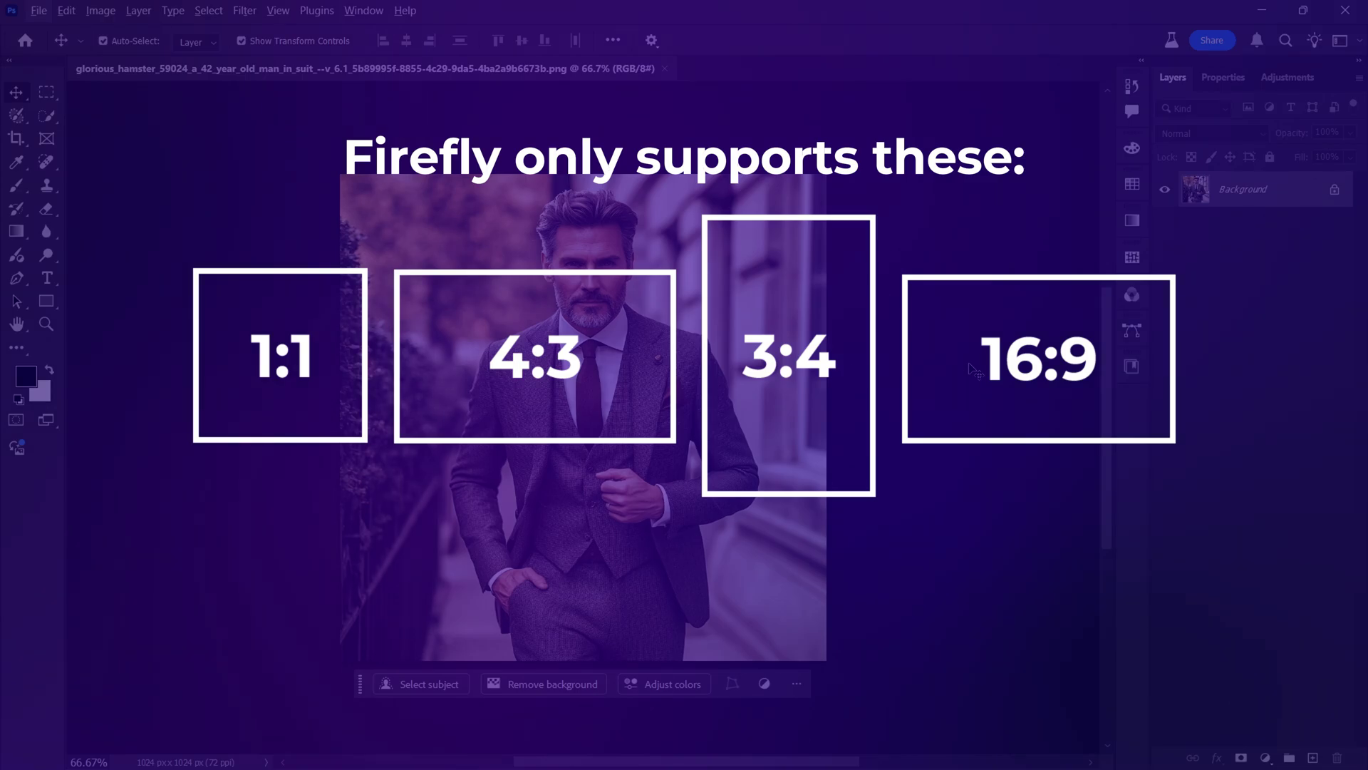
Open the File menu to reach the Export As options for the suit portrait.
left_click(39, 11)
mouse_move(58, 309)
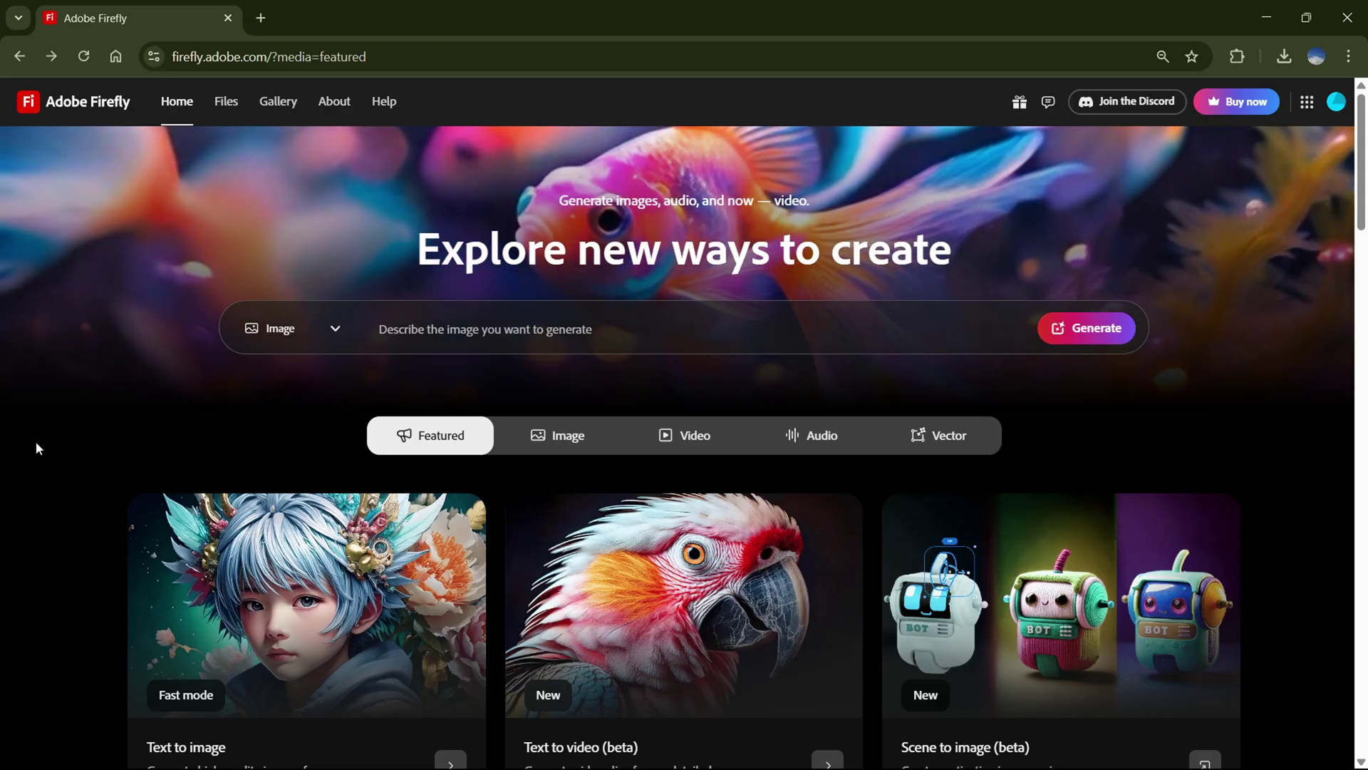
scroll(35, 441, "down", 2)
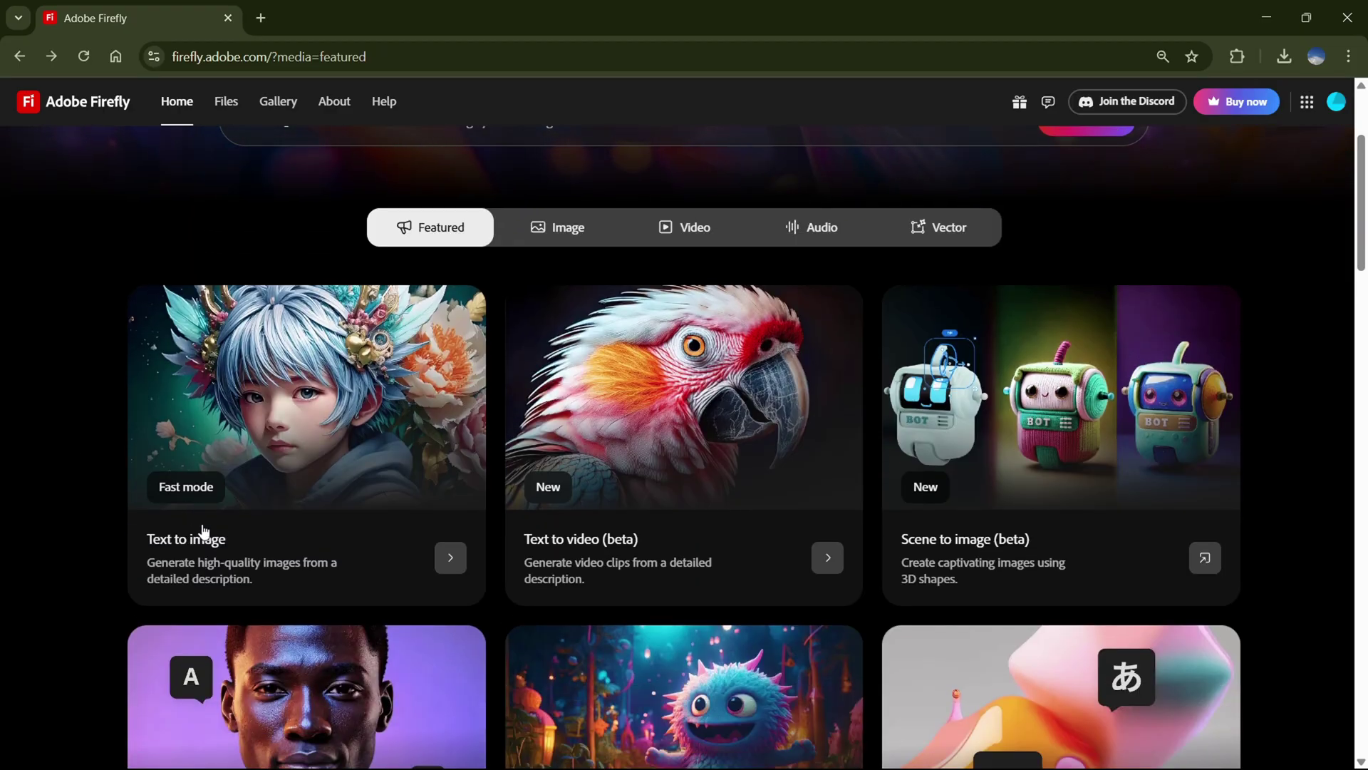
Start Firefly text-to-image with Fast mode off, Square (1:1) aspect ratio and Photo content type.
left_click(264, 544)
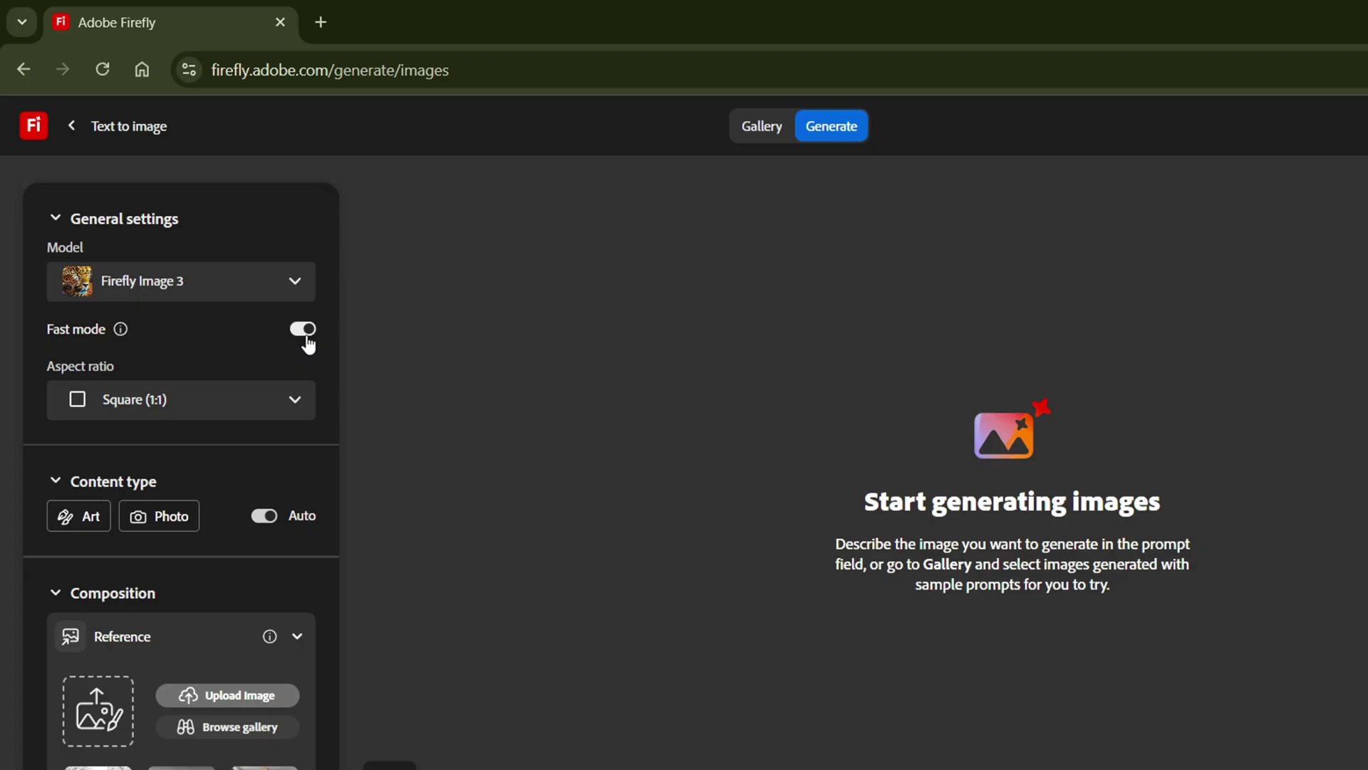
left_click(304, 331)
left_click(289, 408)
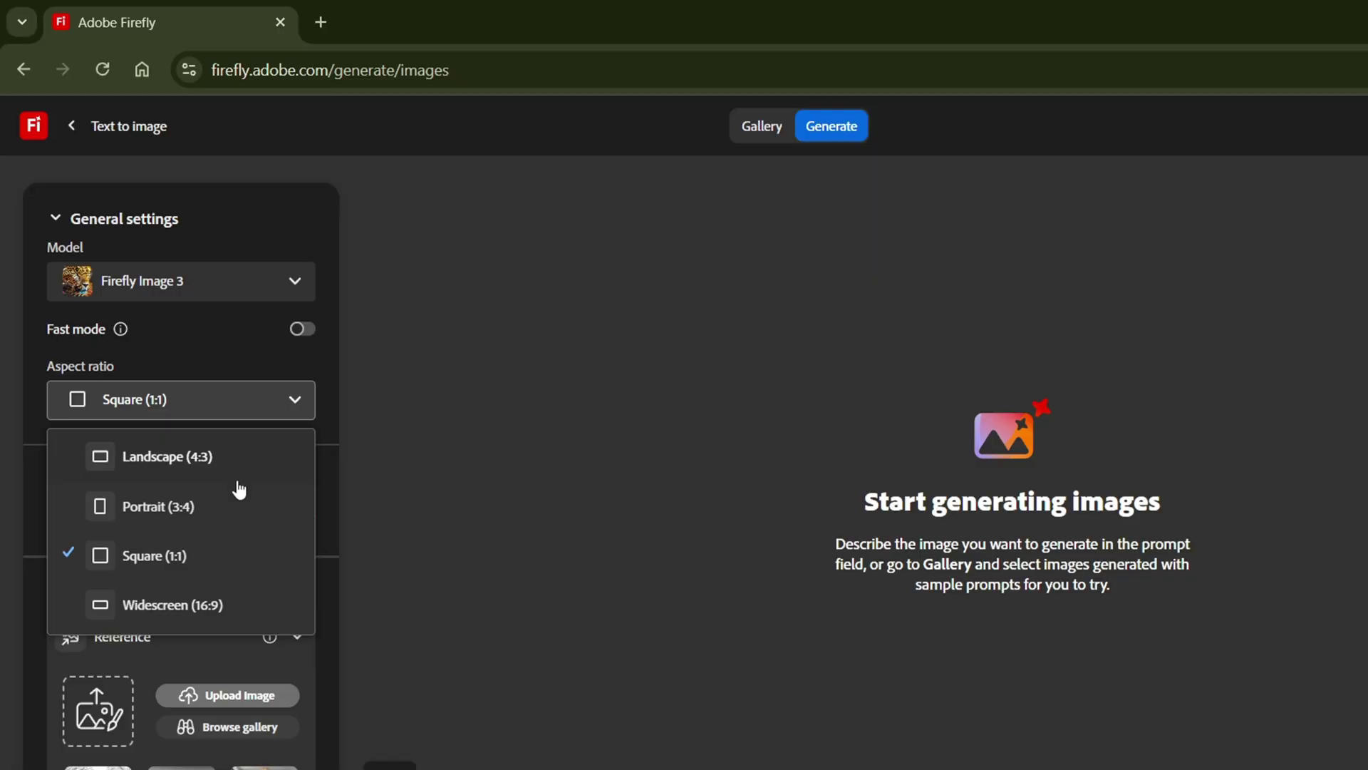
left_click(216, 556)
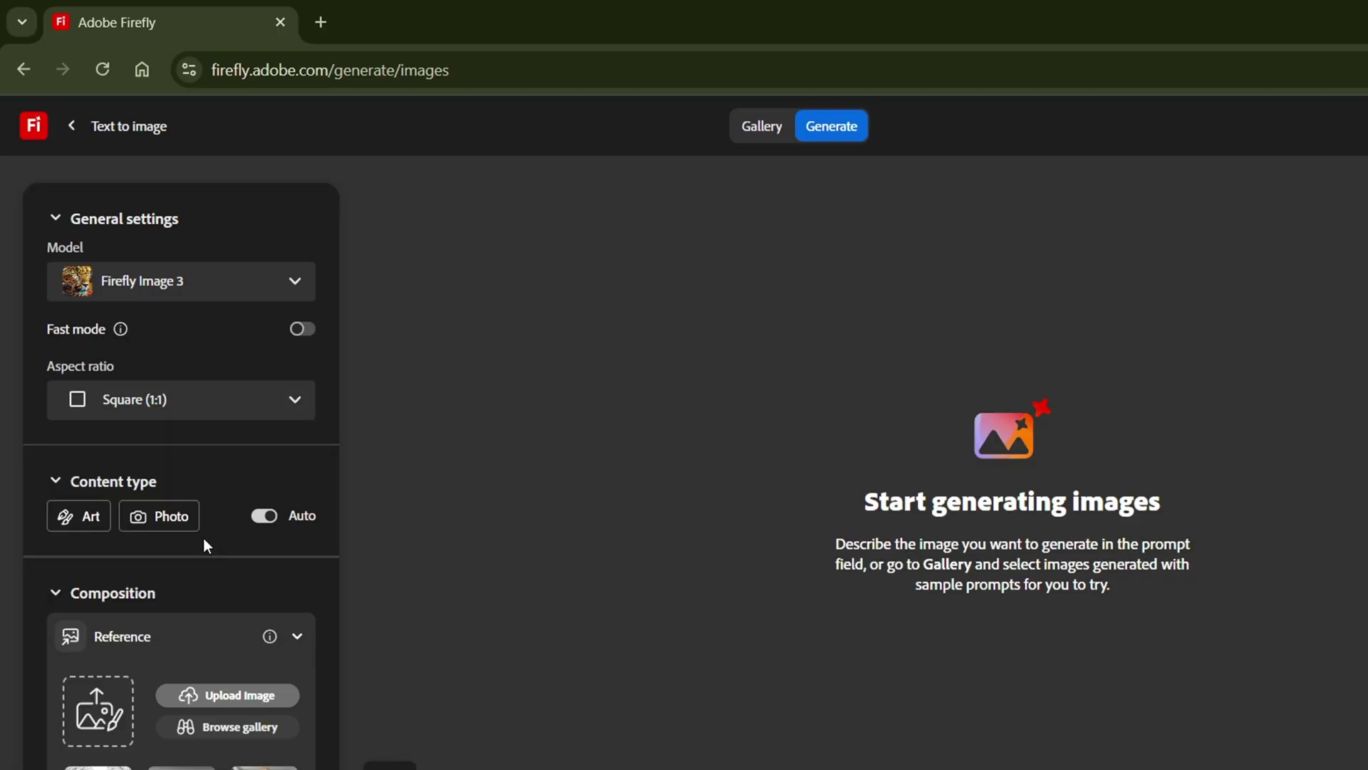
left_click(164, 528)
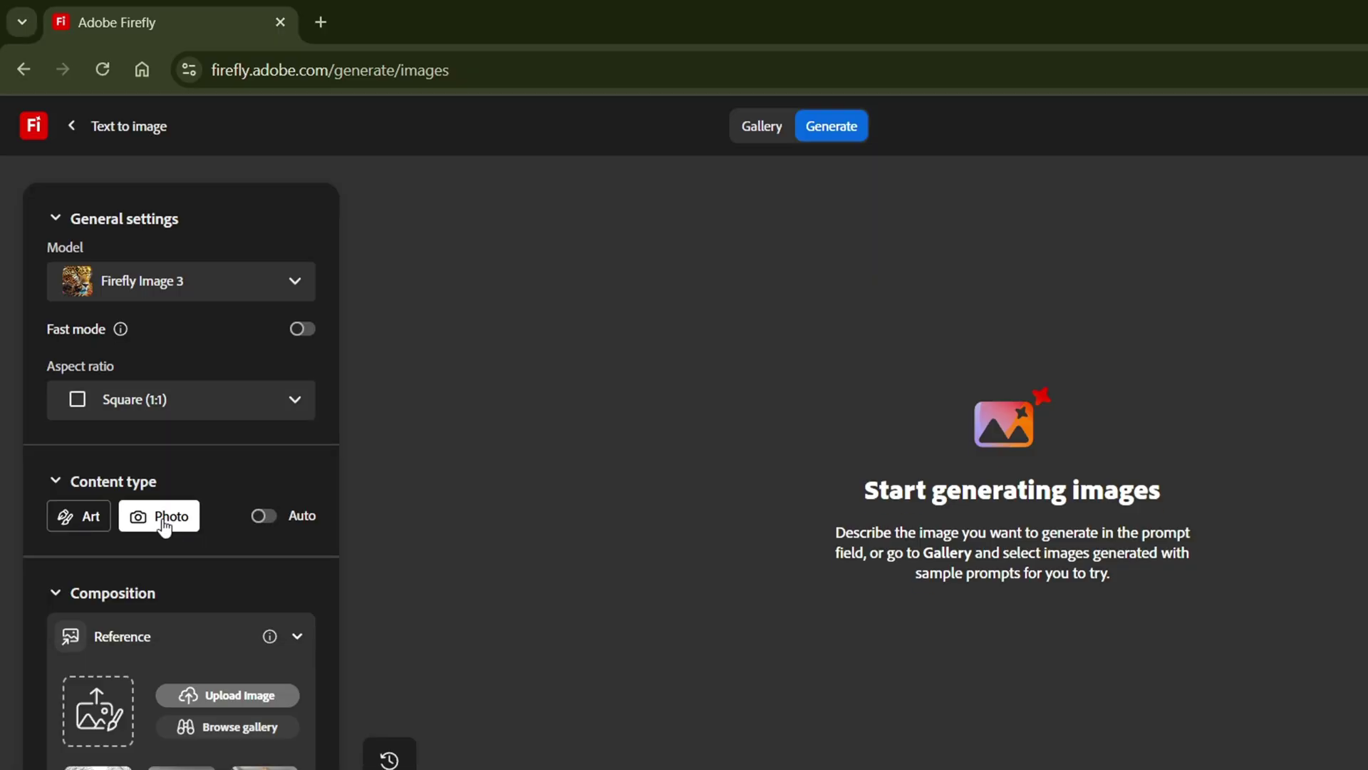
Load the man-in-suit photo as the composition reference at maximum strength.
left_click(99, 709)
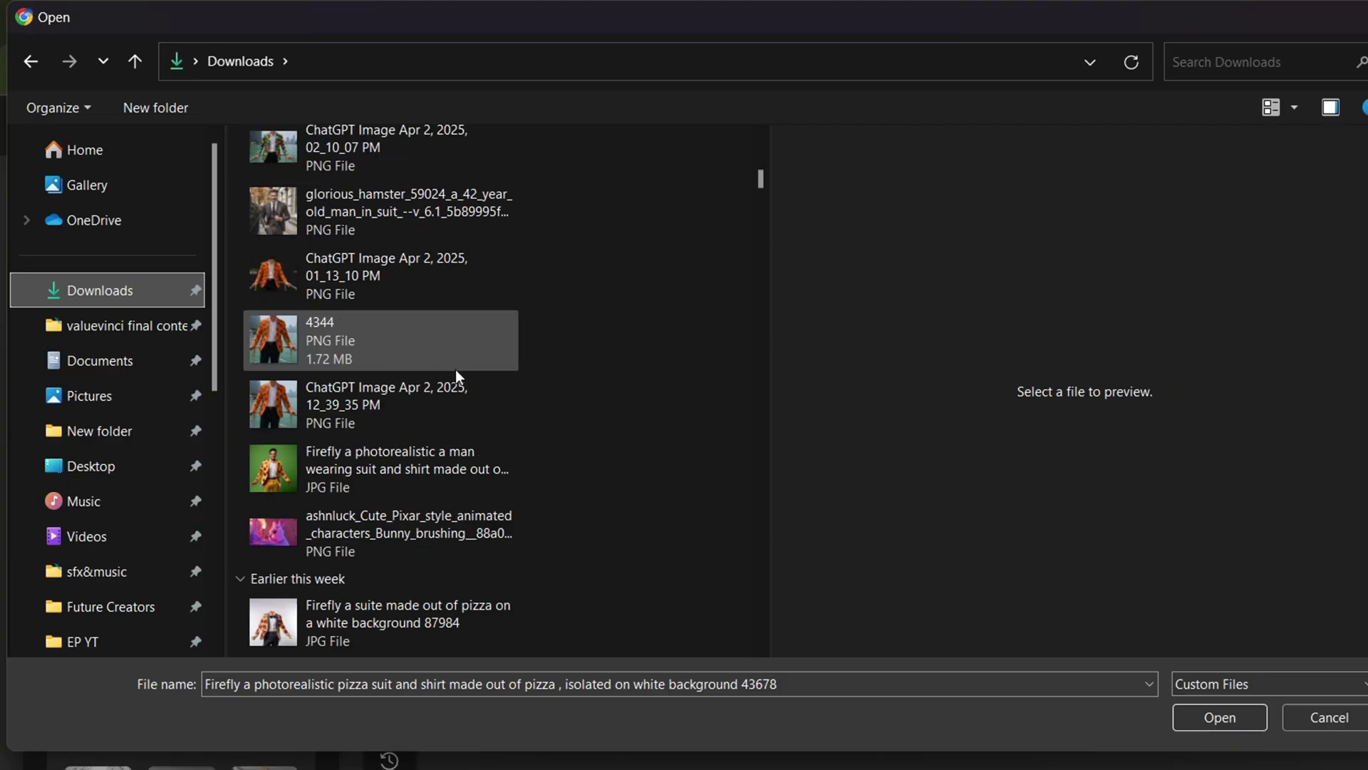
double_click(357, 255)
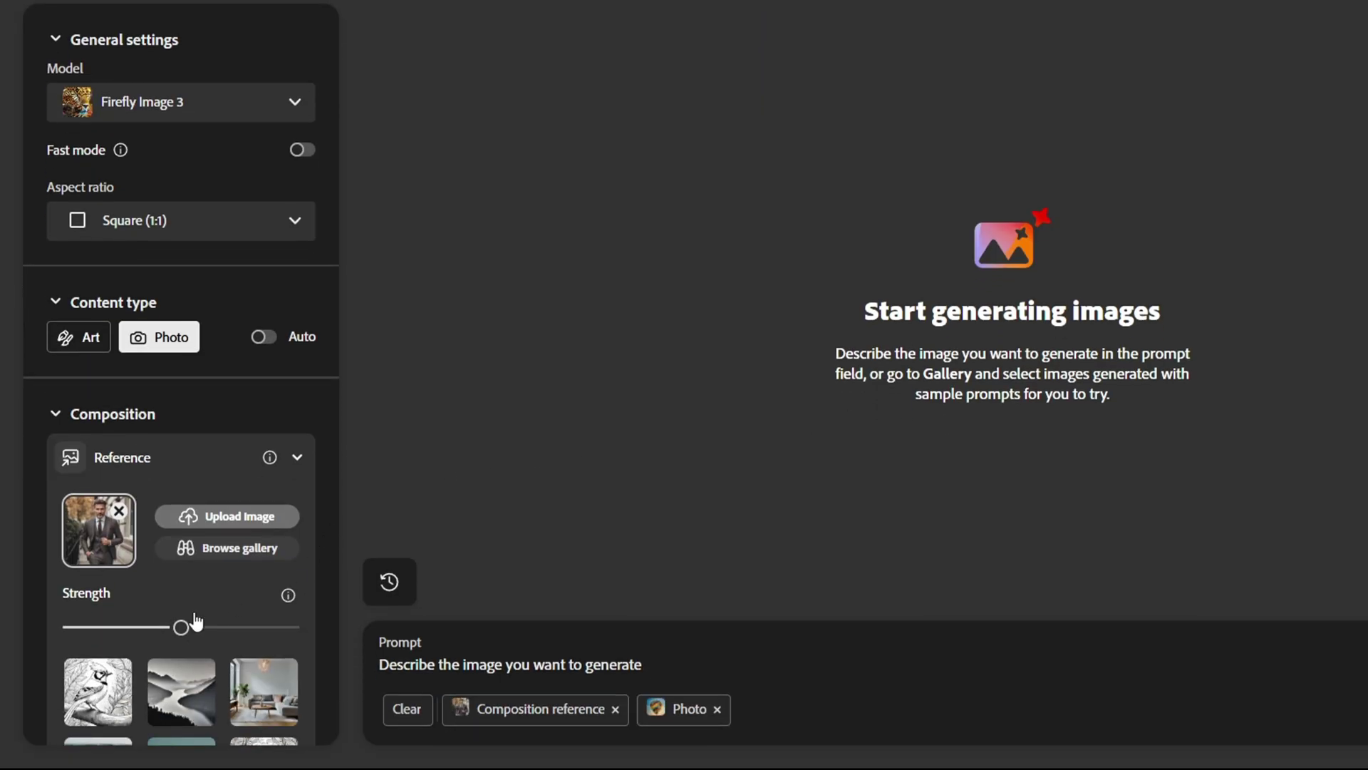
left_click_drag(182, 626, 300, 627)
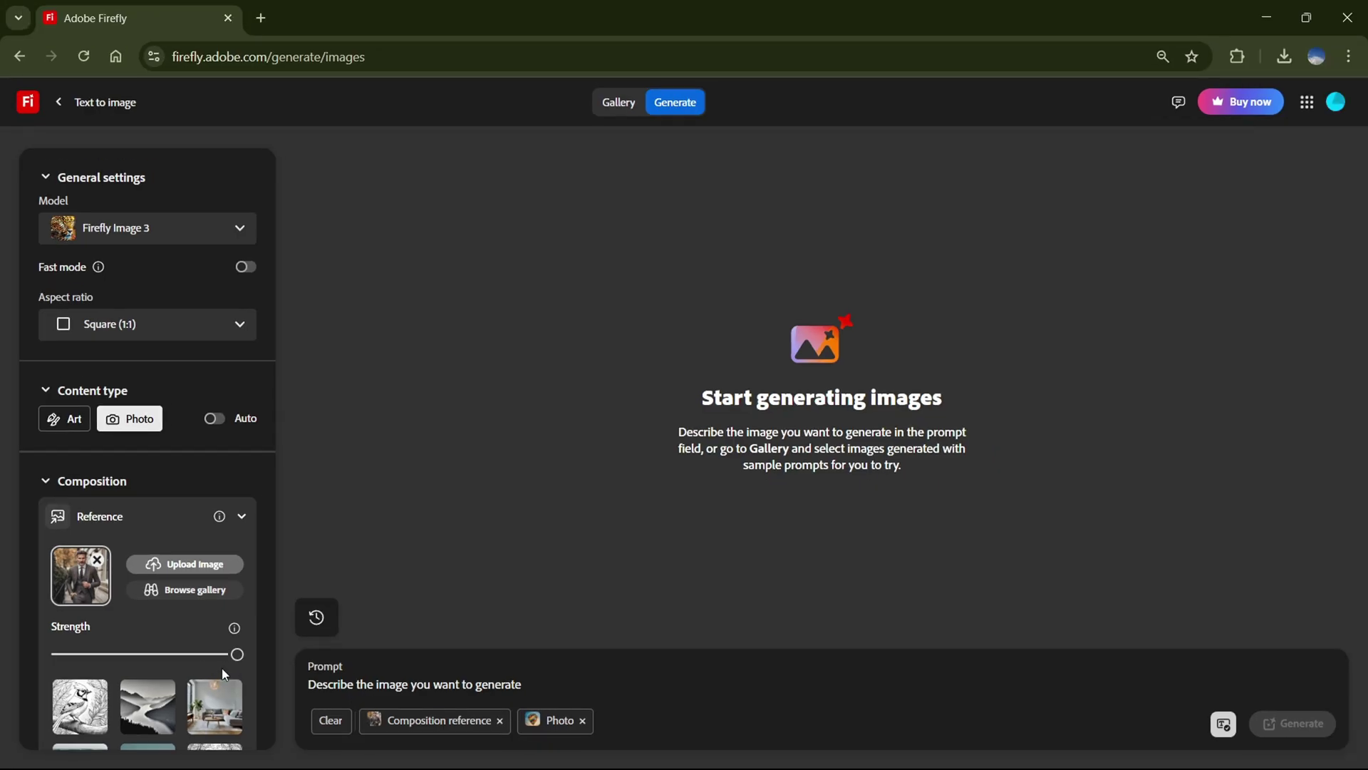
Enter the photorealistic cheesy pizza blazer on white prompt and generate images.
left_click(554, 690)
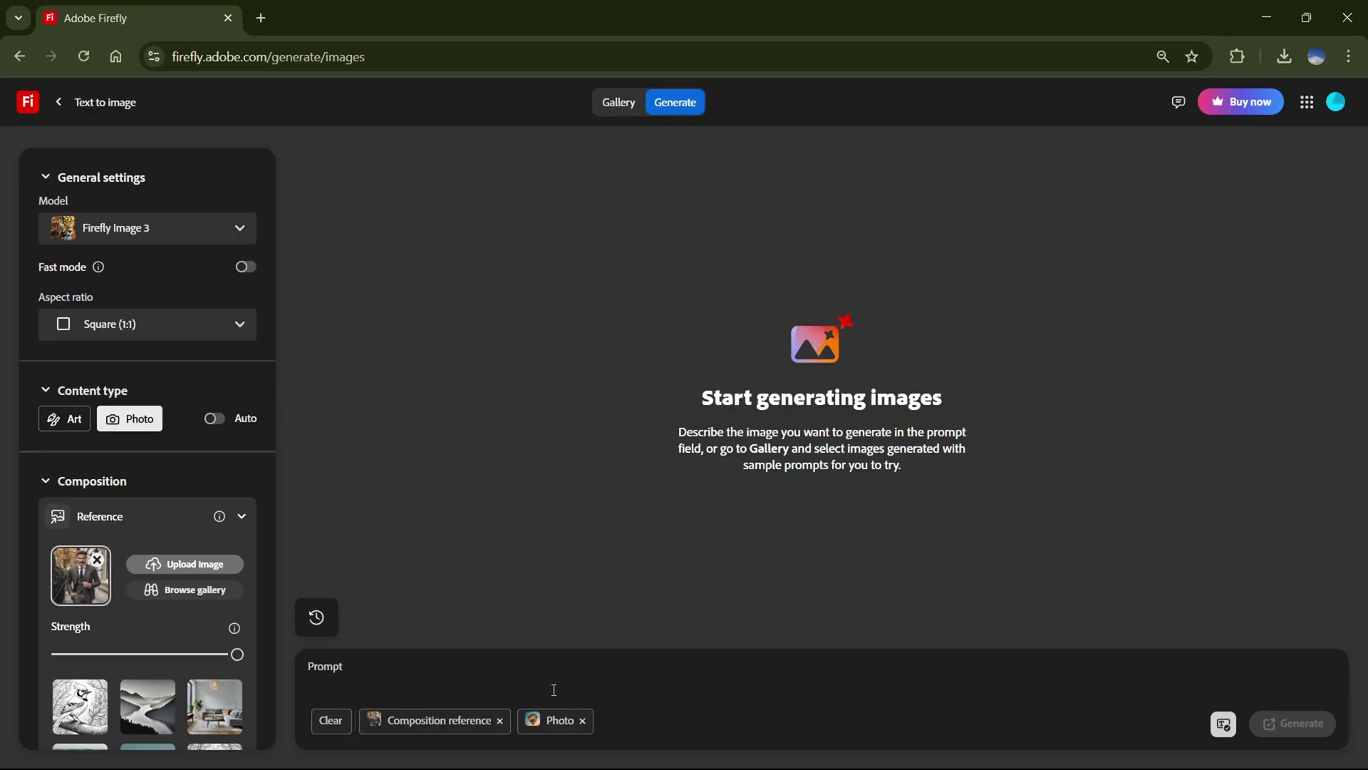
type("A photorealistic pizza blazer made out of cheesy pizza, isolated on a white background.")
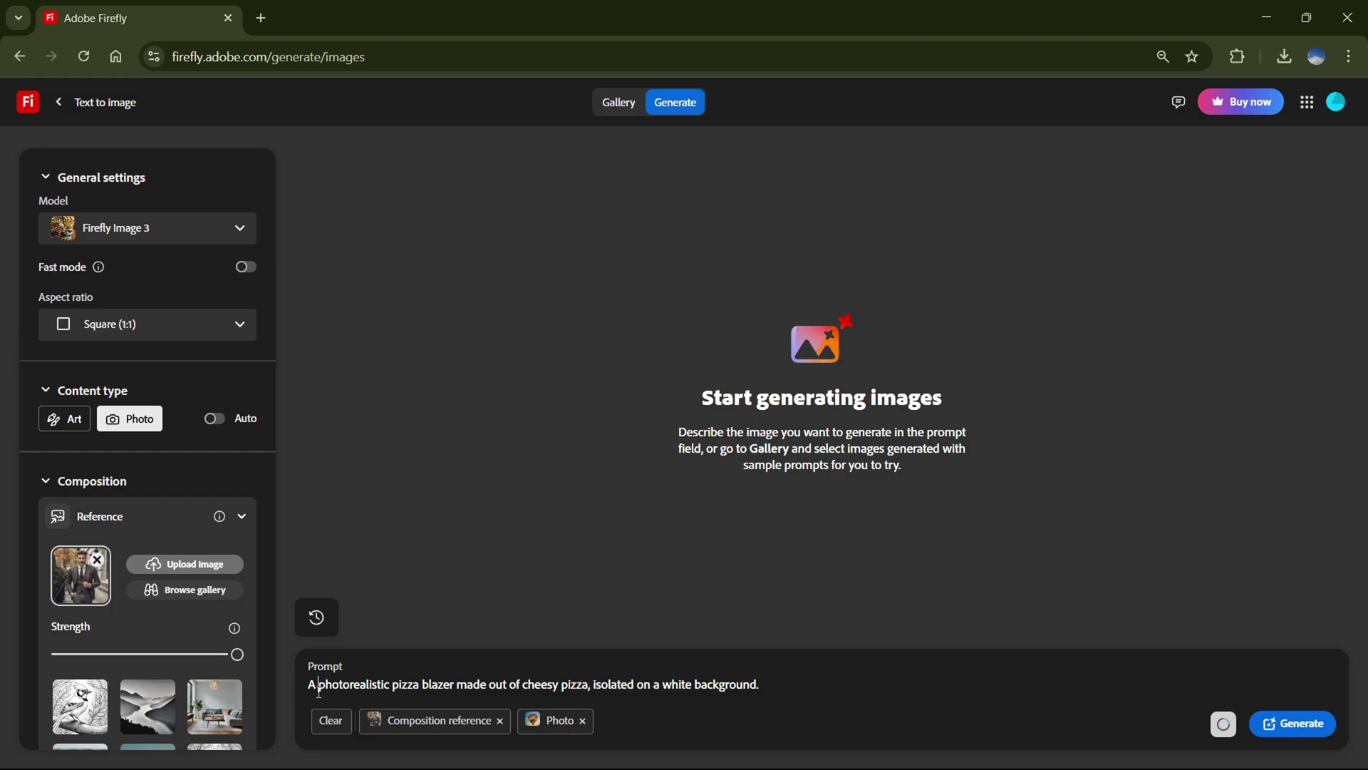
left_click_drag(318, 684, 761, 689)
left_click(425, 701)
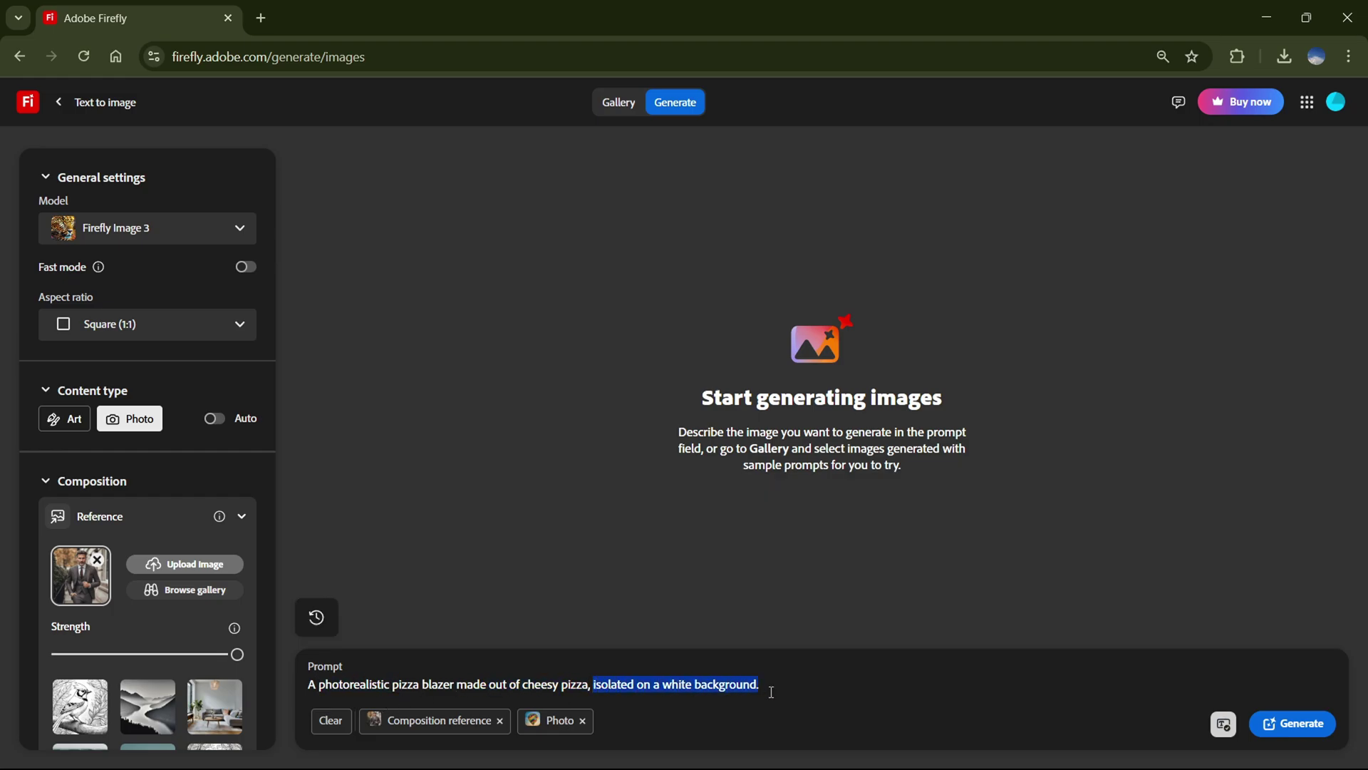
left_click(863, 690)
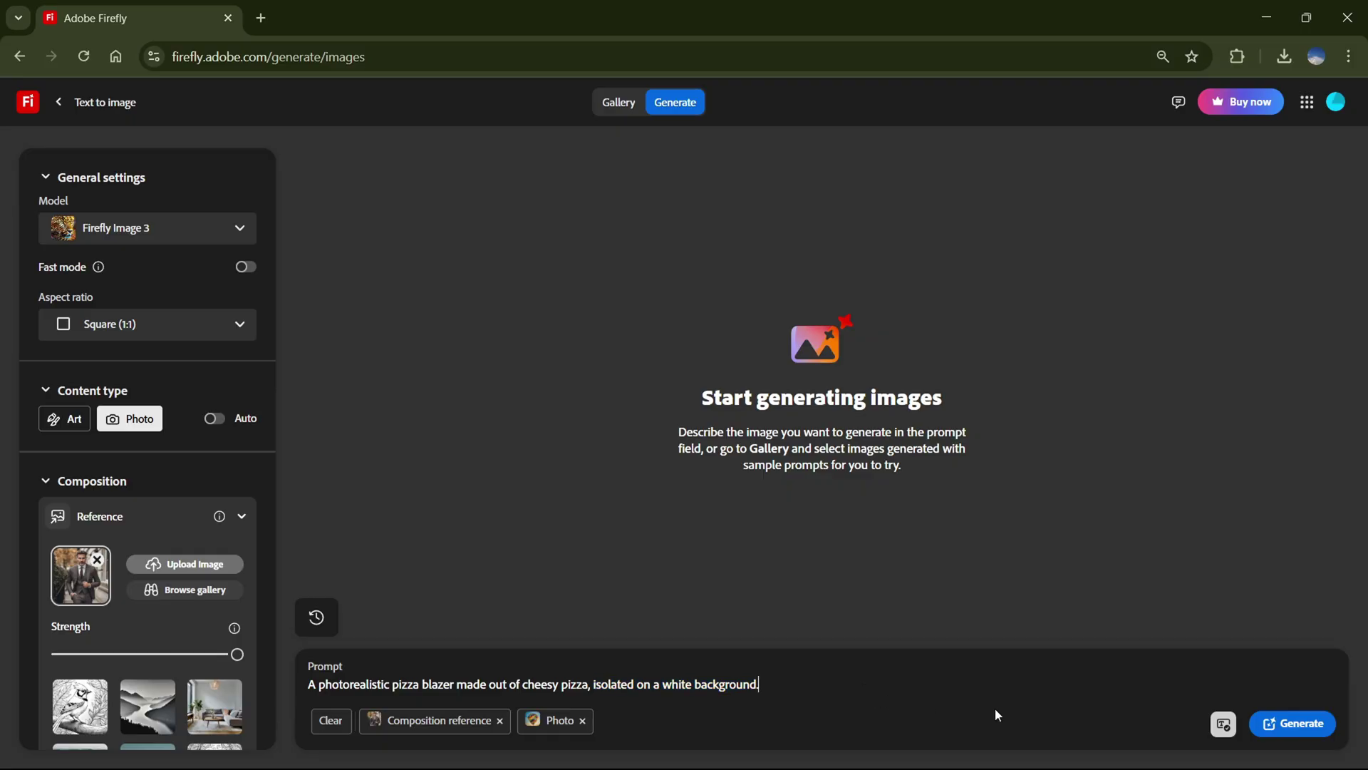
left_click(1270, 727)
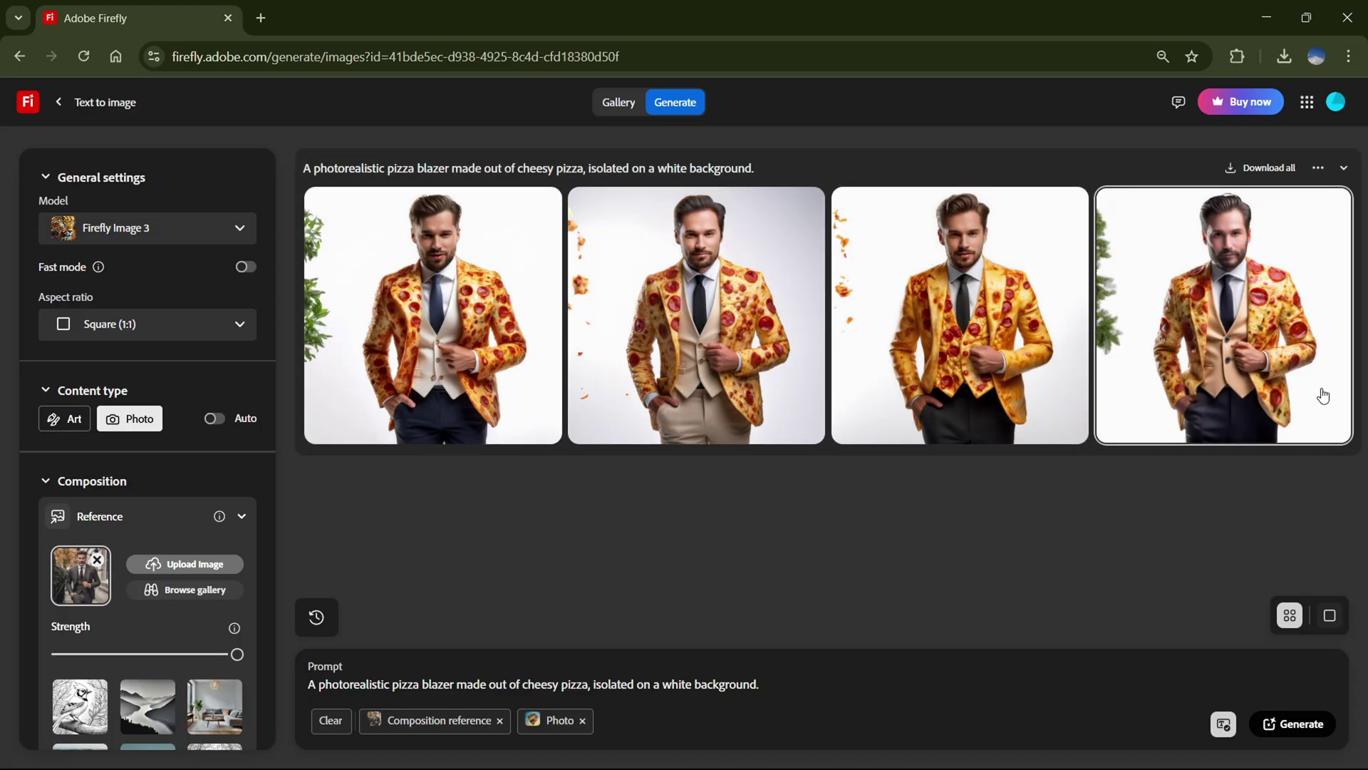
Regenerate the pizza blazer images and download the one with white vest and trousers.
left_click(1298, 723)
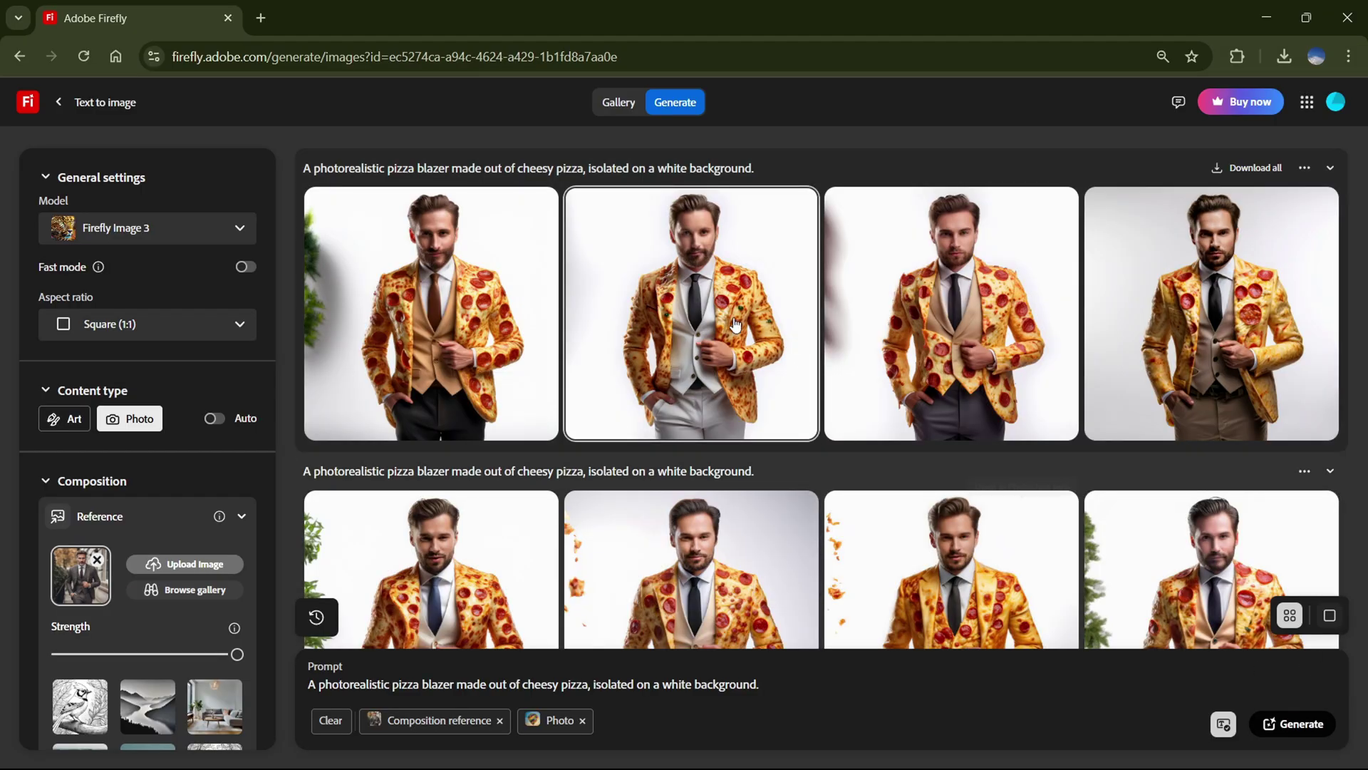
left_click(709, 313)
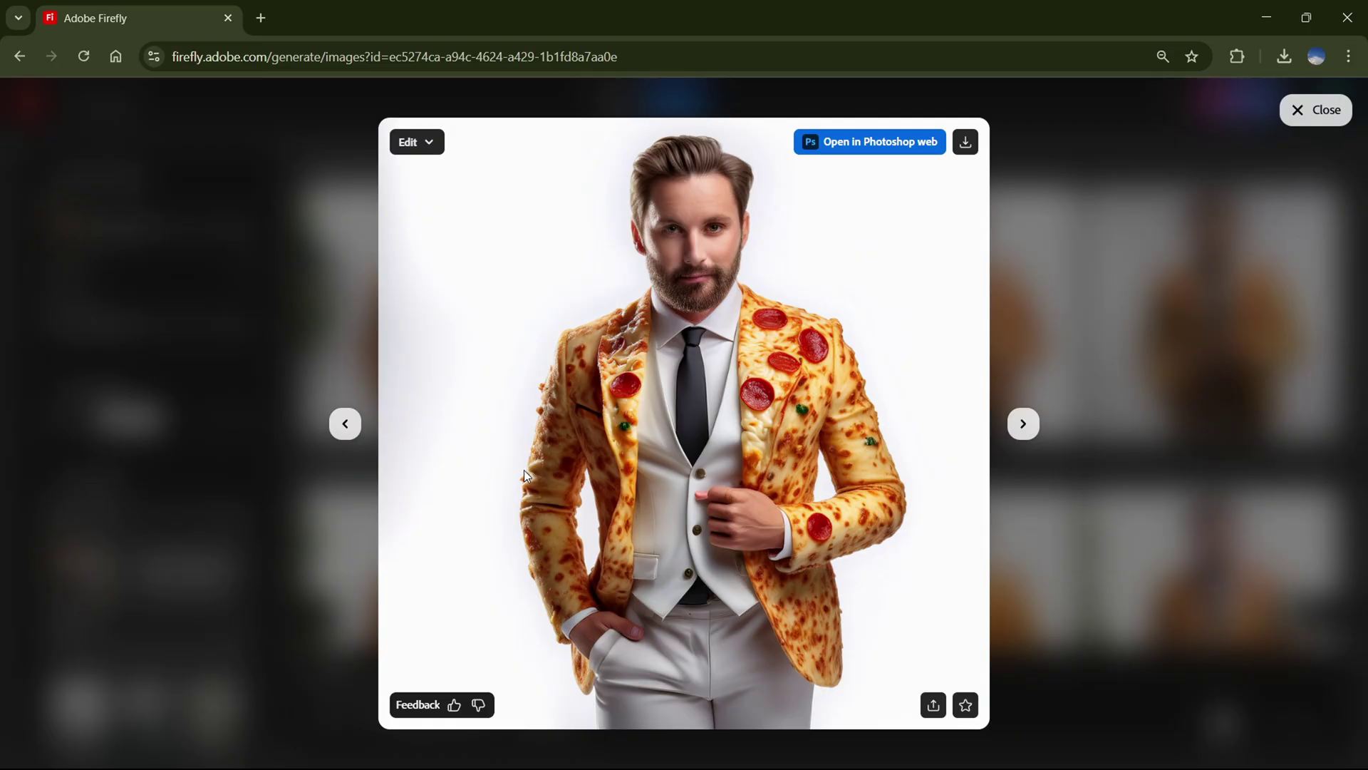
left_click(966, 141)
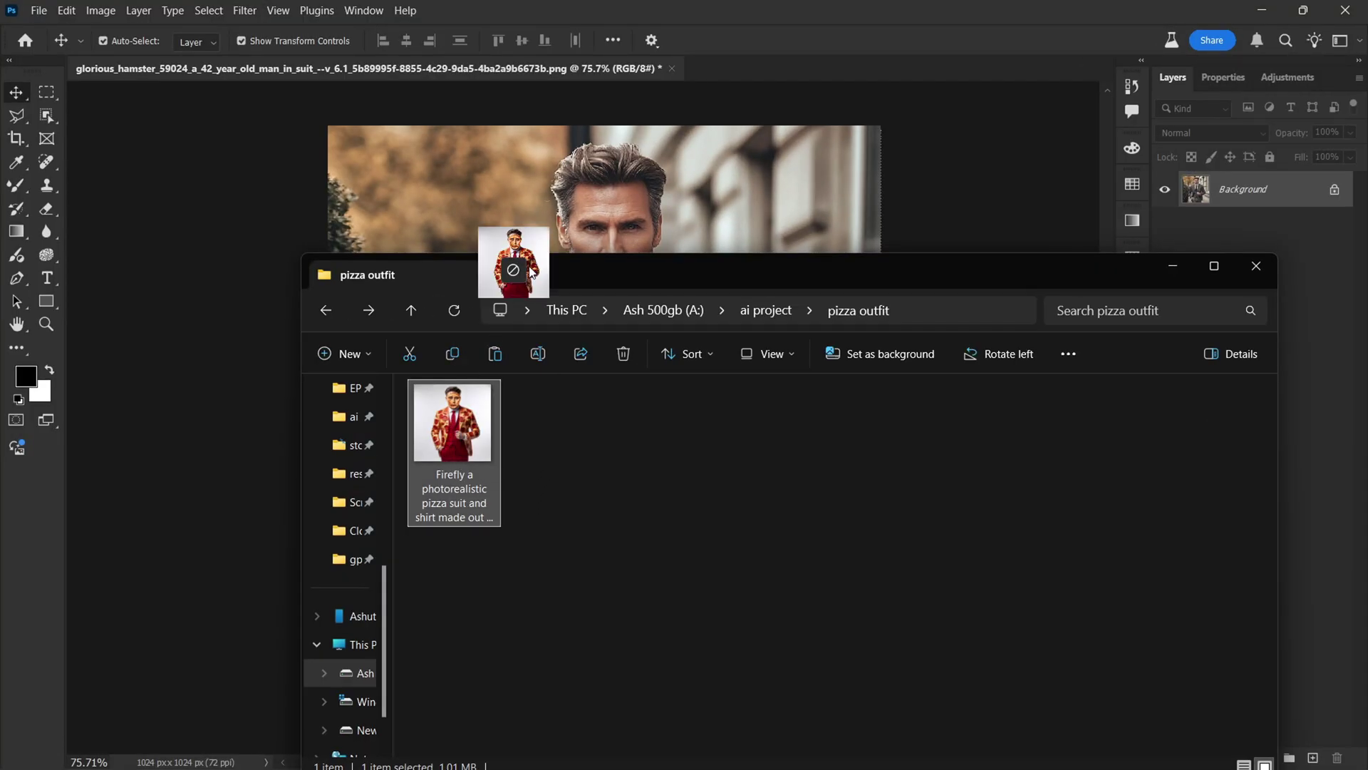
Place the downloaded pizza suit image over the portrait and remove its white background.
left_click_drag(529, 270, 658, 230)
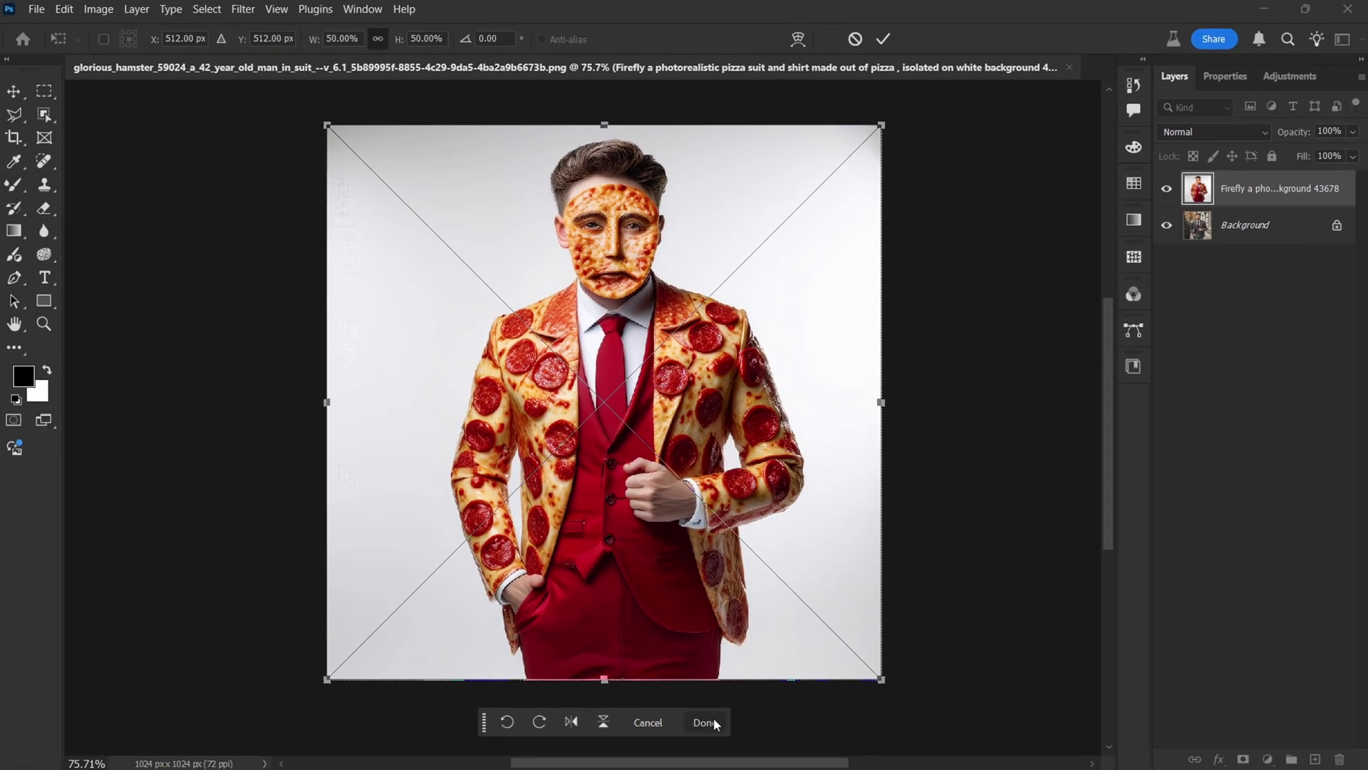
left_click(705, 724)
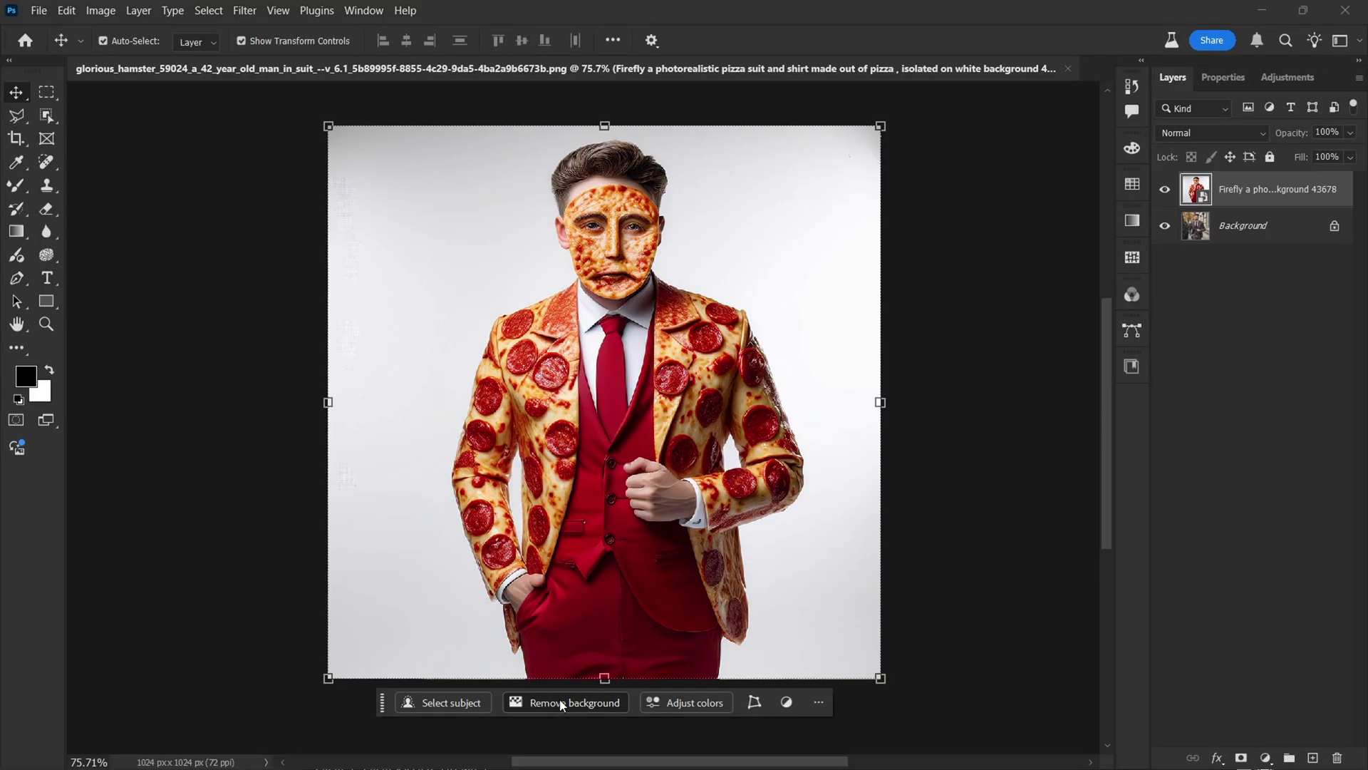
left_click(560, 702)
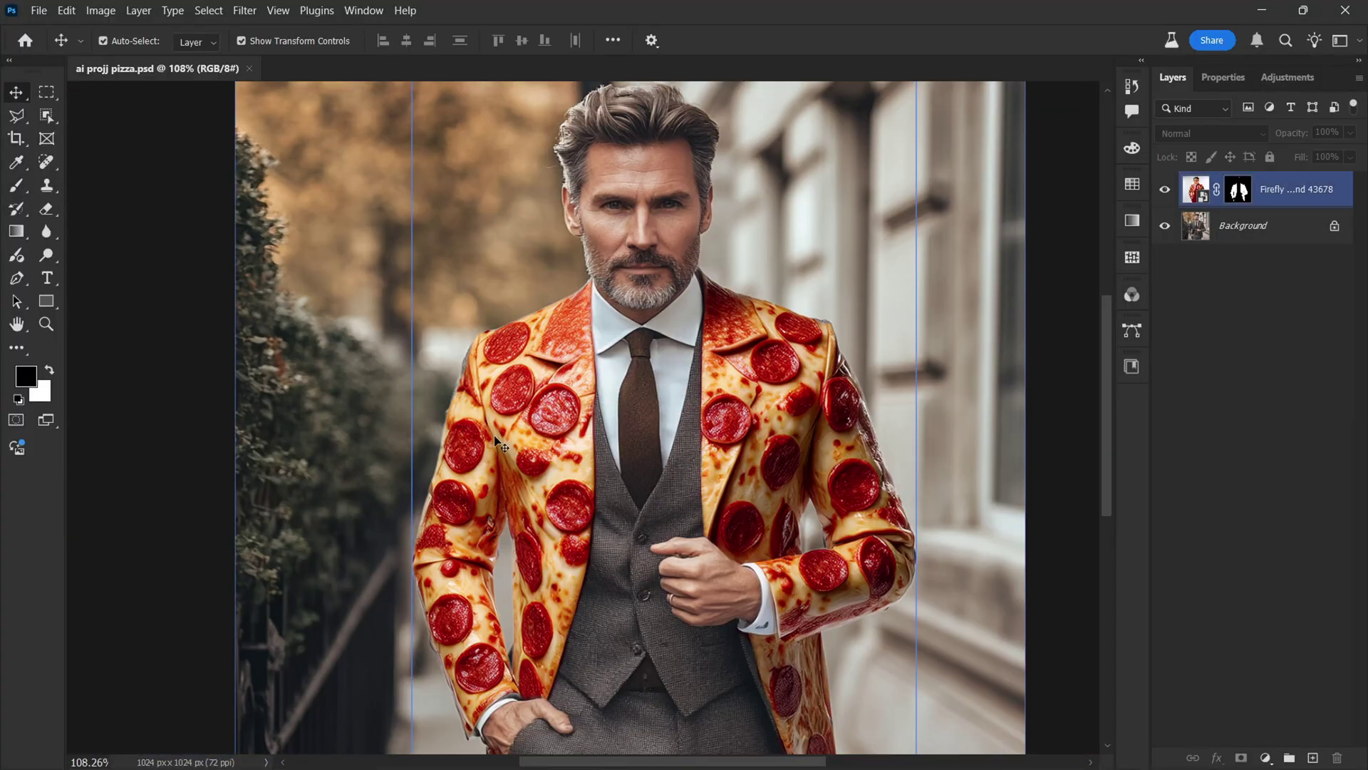
scroll(494, 378, "up", 4)
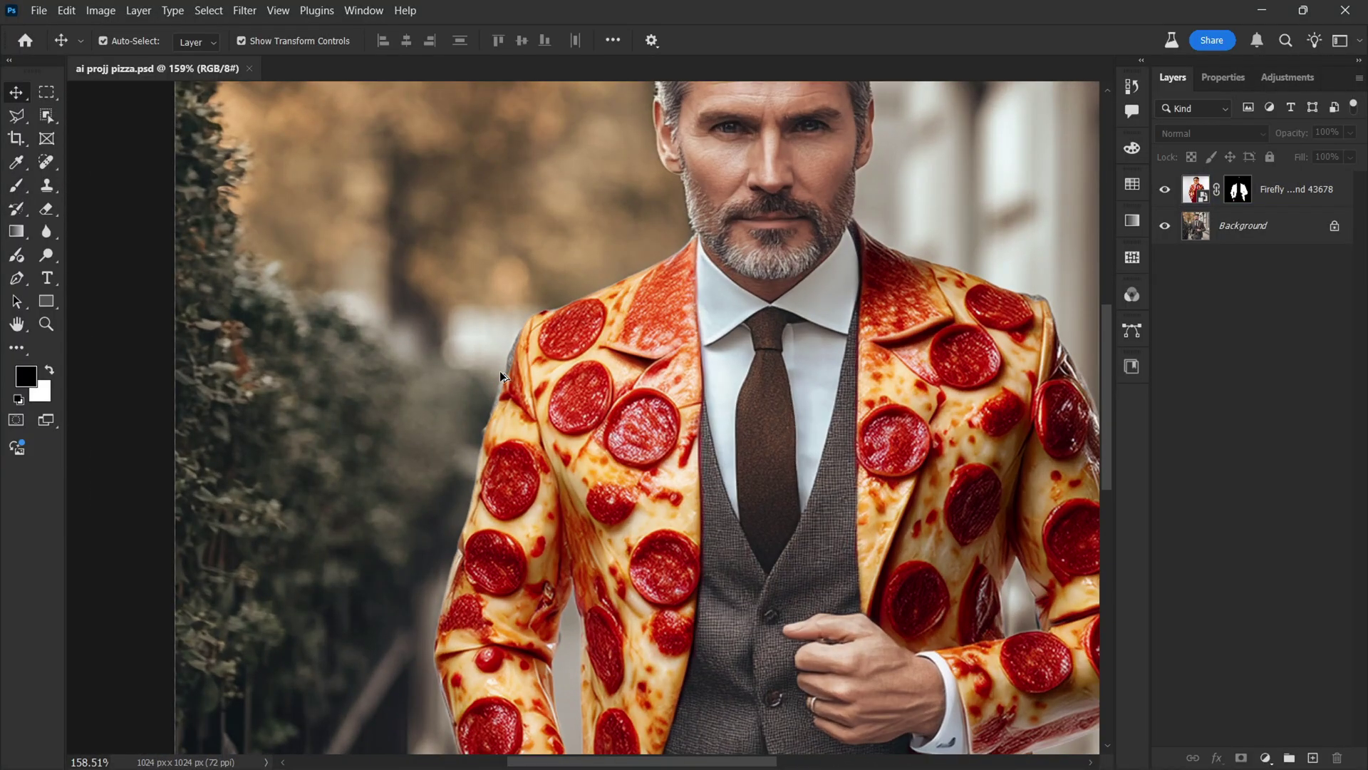
scroll(541, 422, "down", 3)
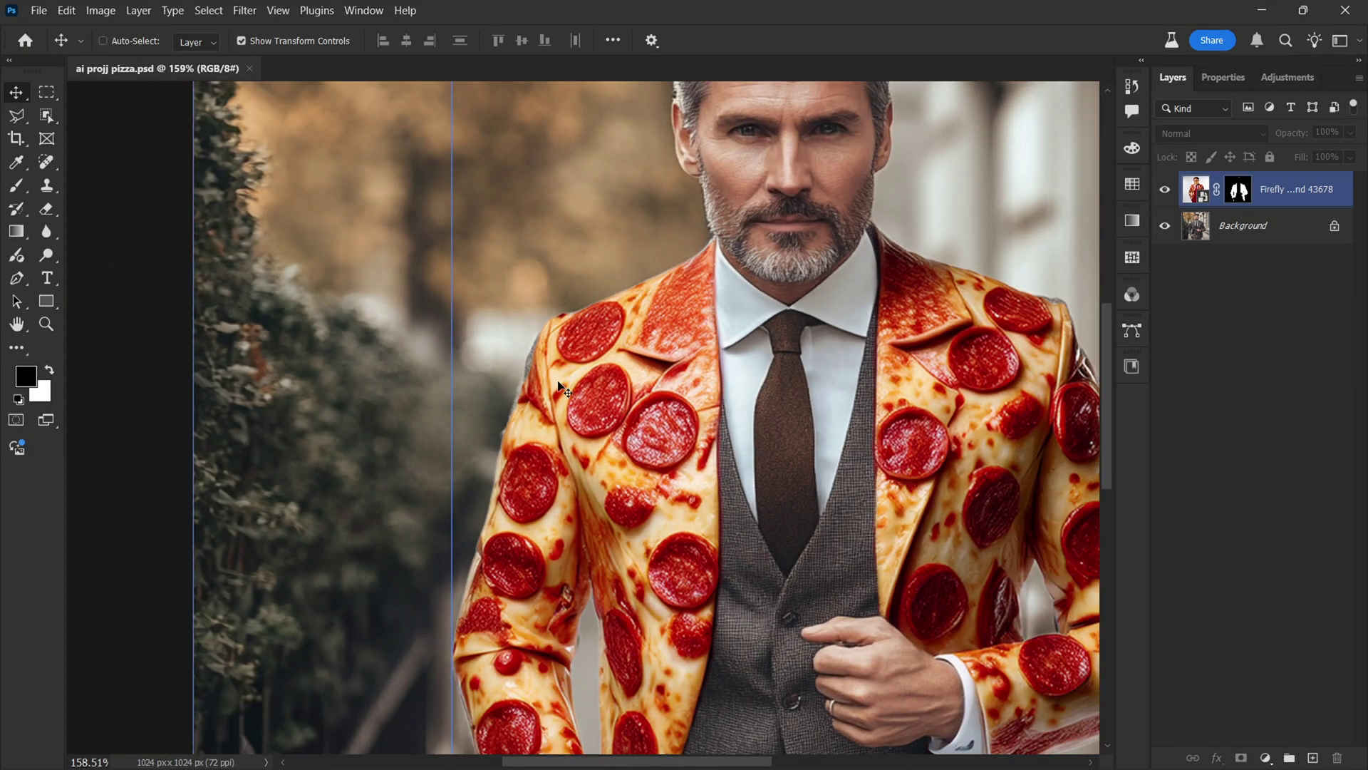
scroll(558, 388, "up", 1)
scroll(558, 388, "down", 3)
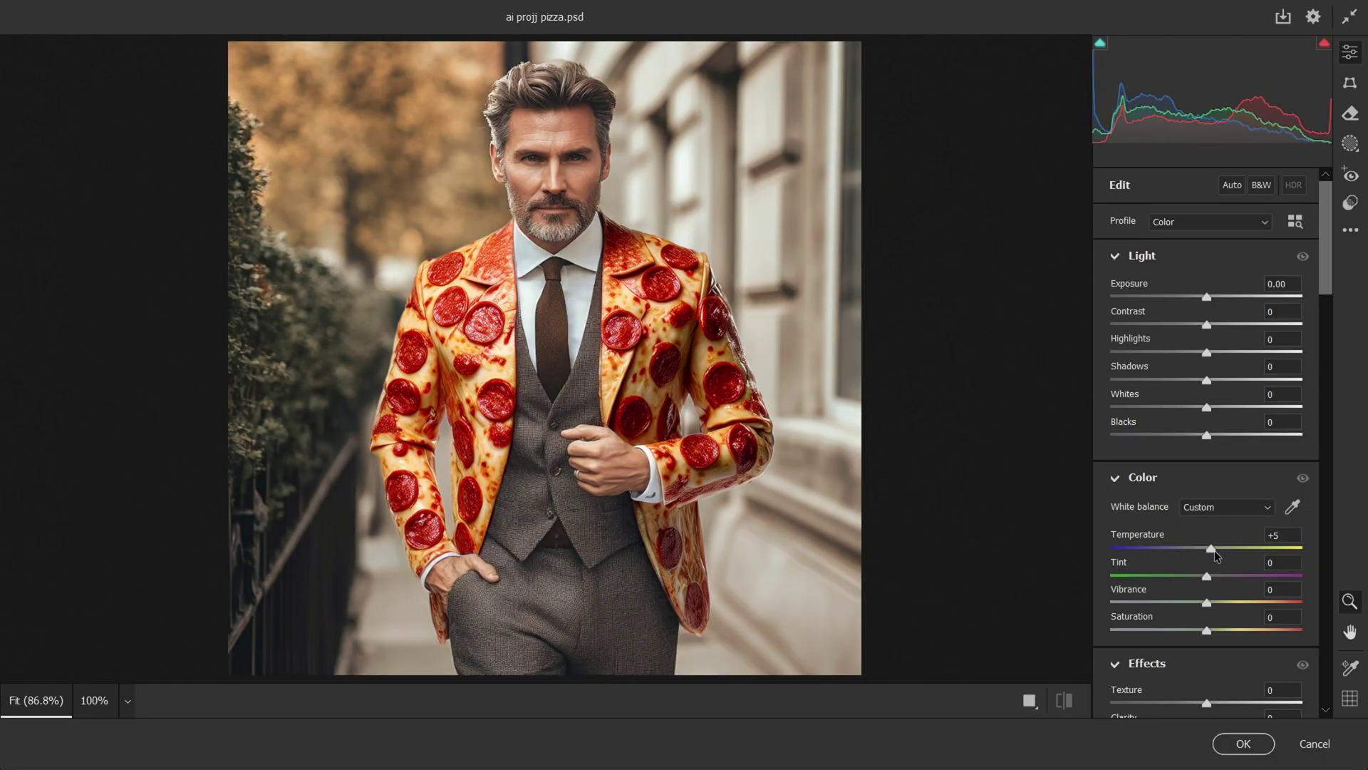
scroll(1210, 527, "down", 3)
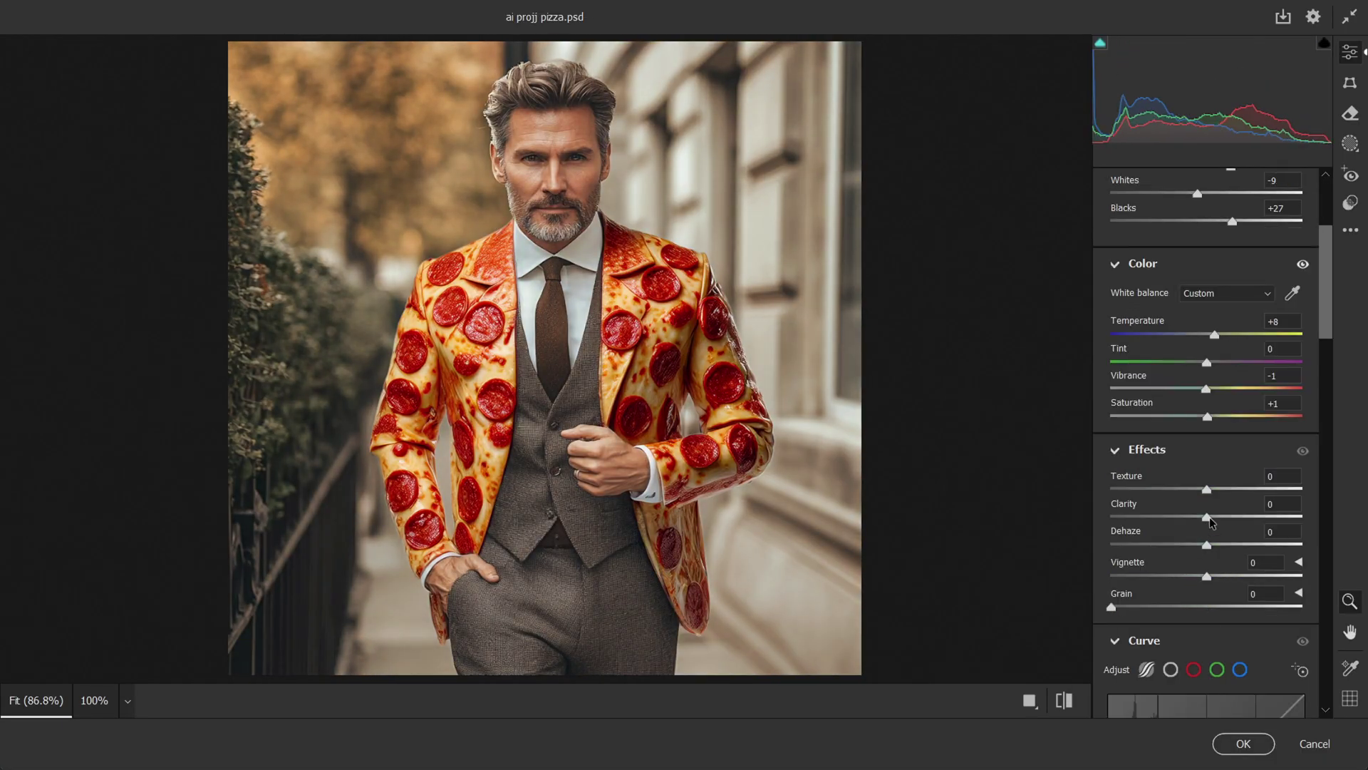
scroll(1197, 536, "down", 3)
scroll(1187, 545, "down", 3)
scroll(1175, 555, "down", 3)
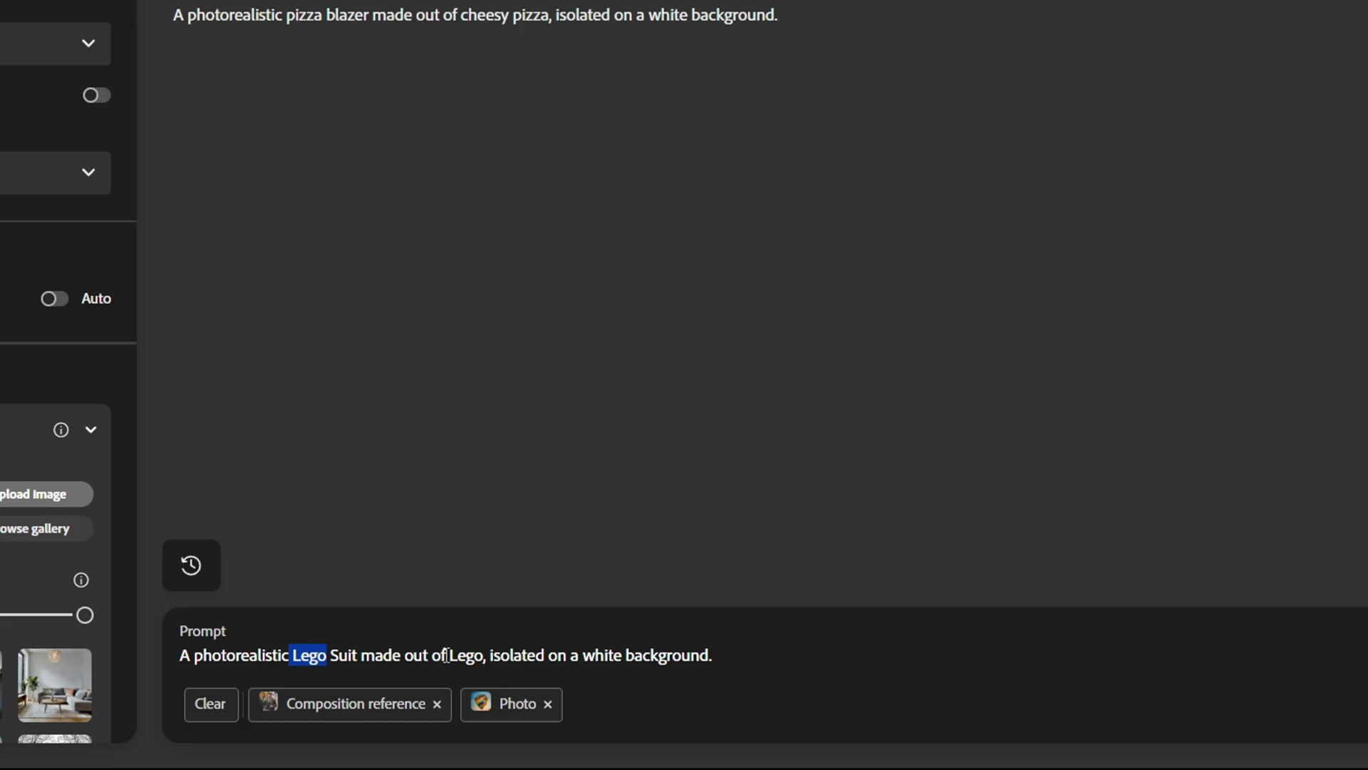
Replace 'pizza' with 'Lego' in the prompt and generate Lego suit images.
double_click(467, 655)
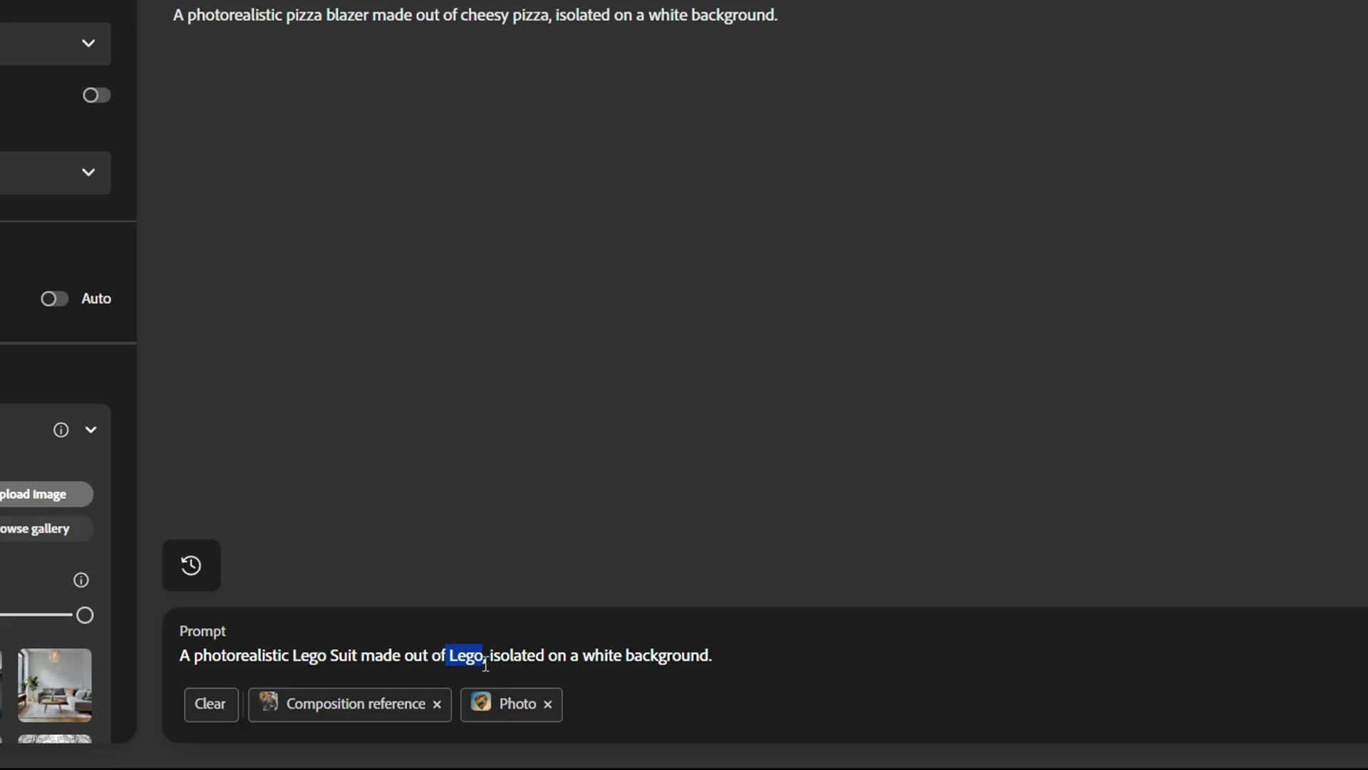
left_click(1306, 723)
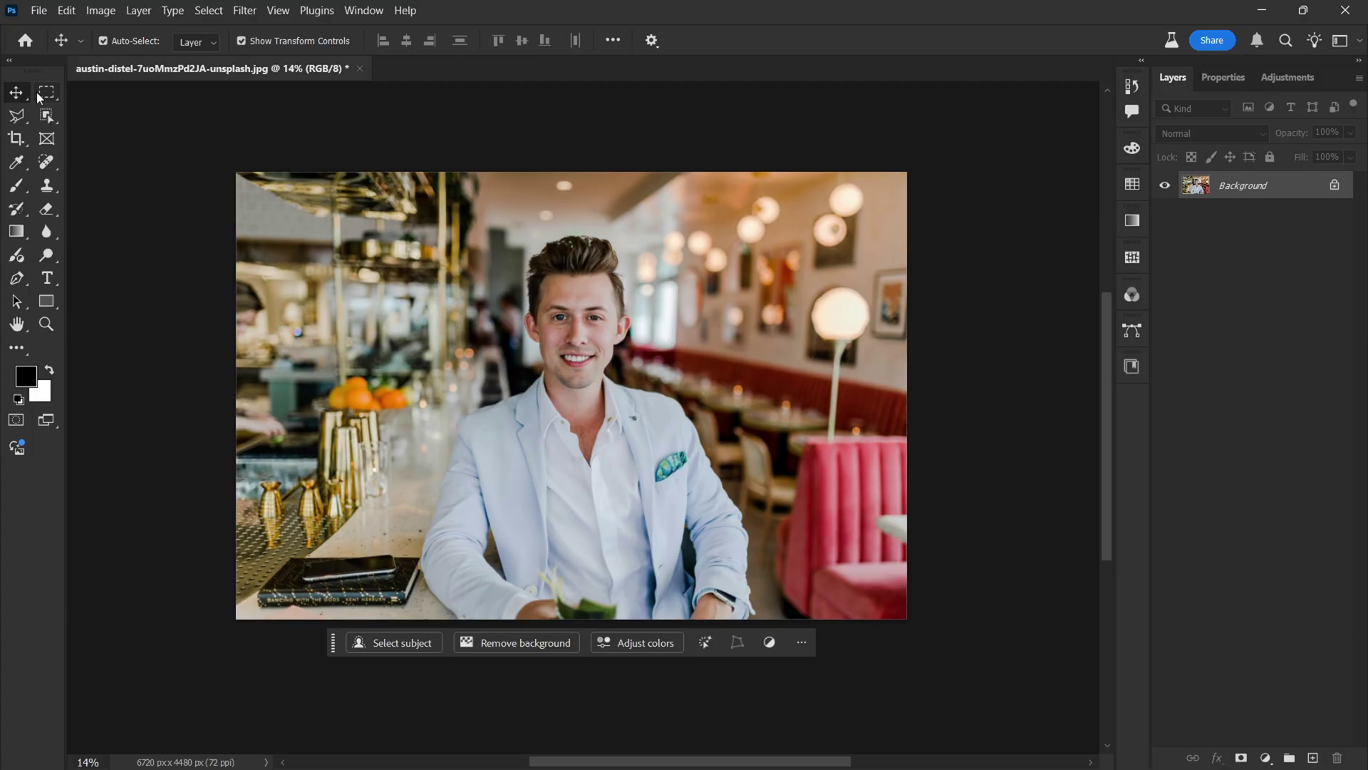
Select a central rectangle around the man and unlock the Background layer.
left_click(45, 93)
left_click_drag(321, 171, 801, 639)
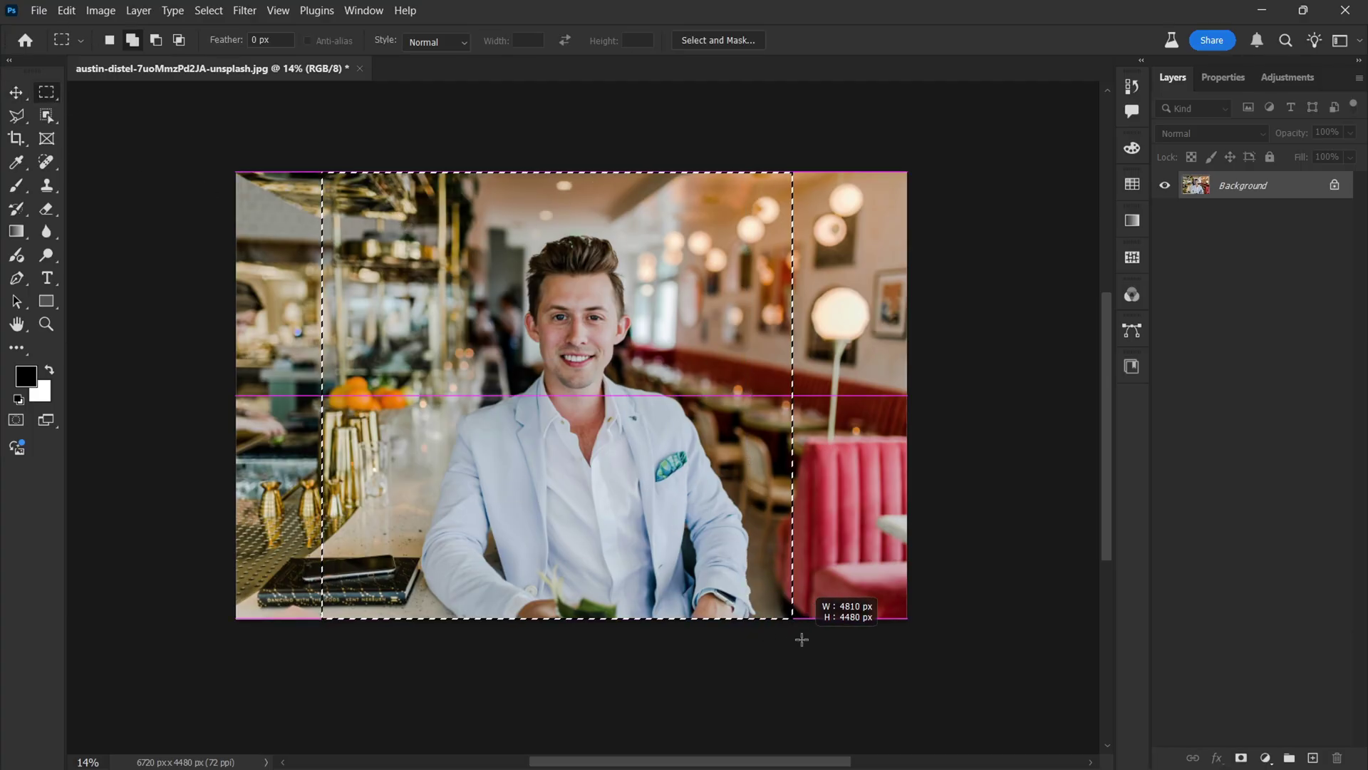
key("v")
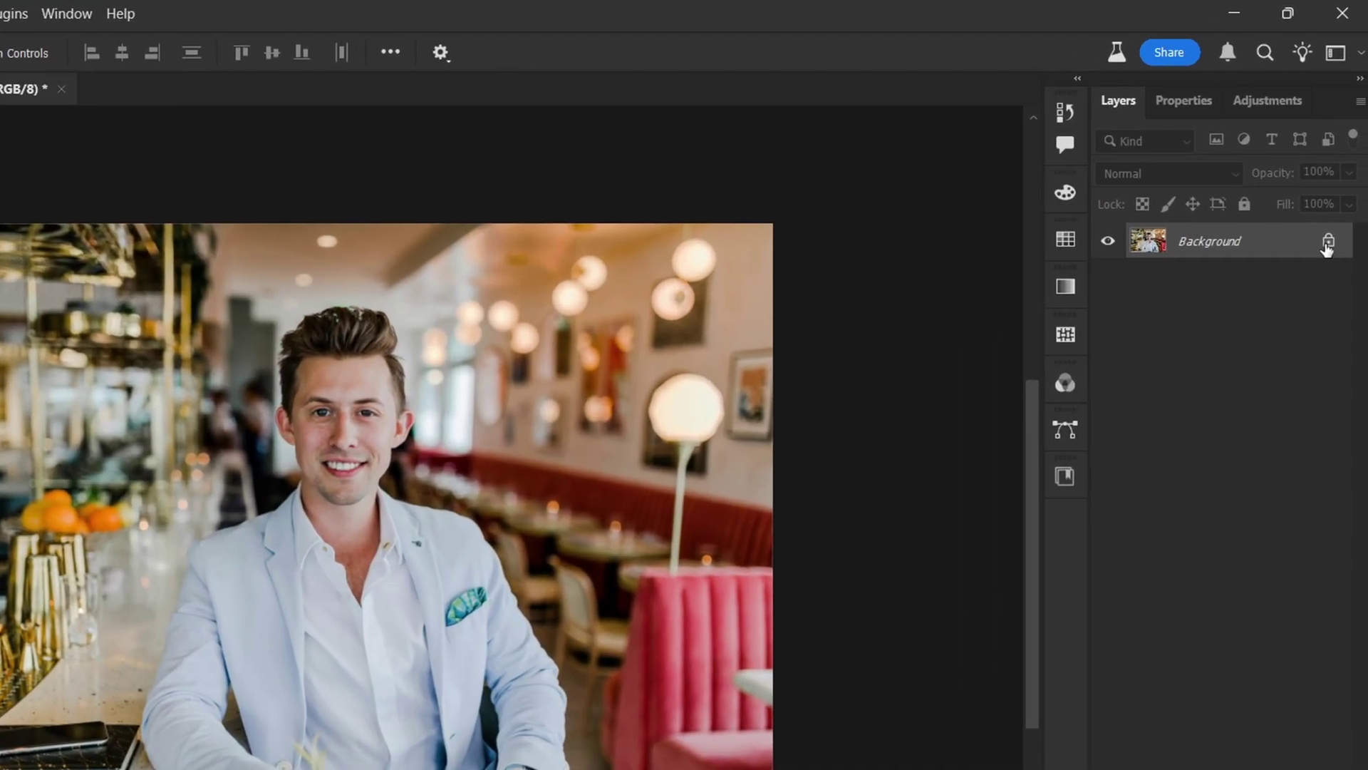
left_click(1327, 242)
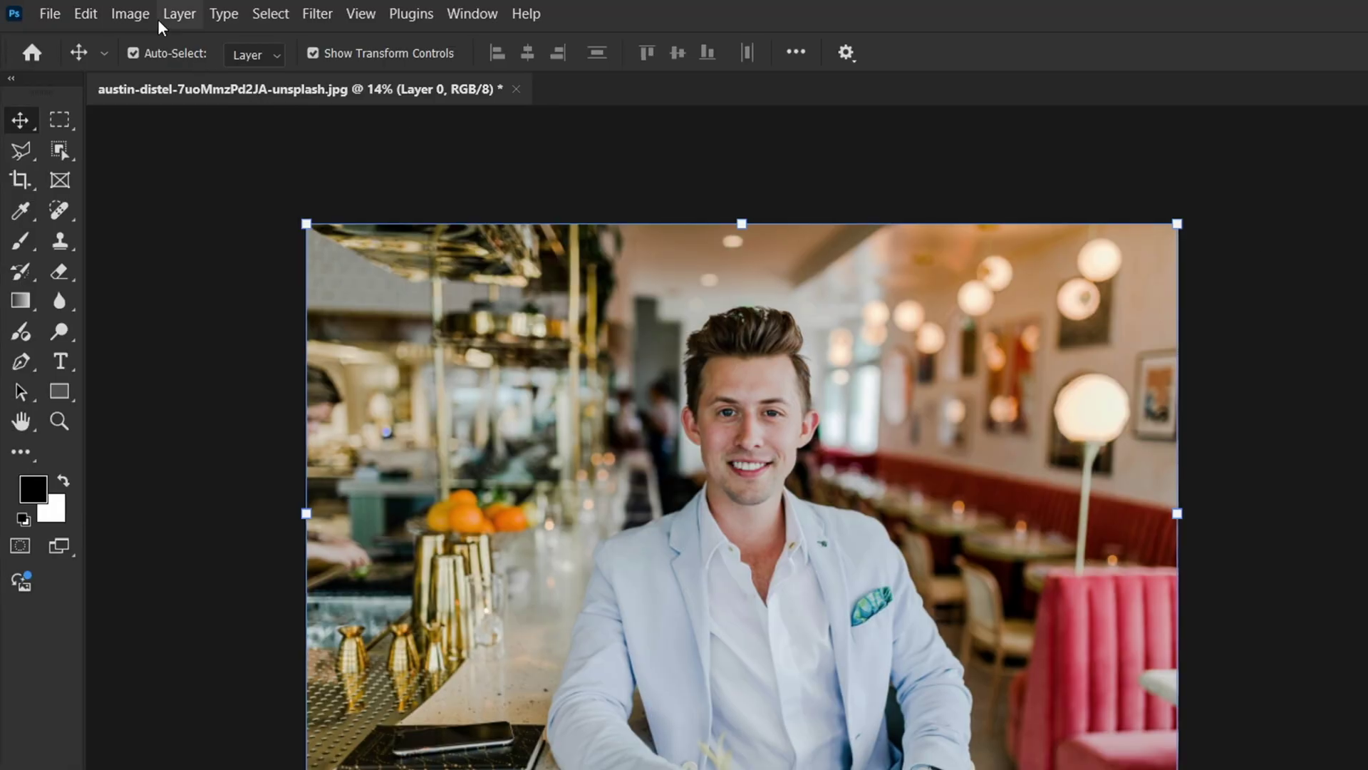
Set the canvas size to 1000 × 1000 pixels.
left_click(131, 13)
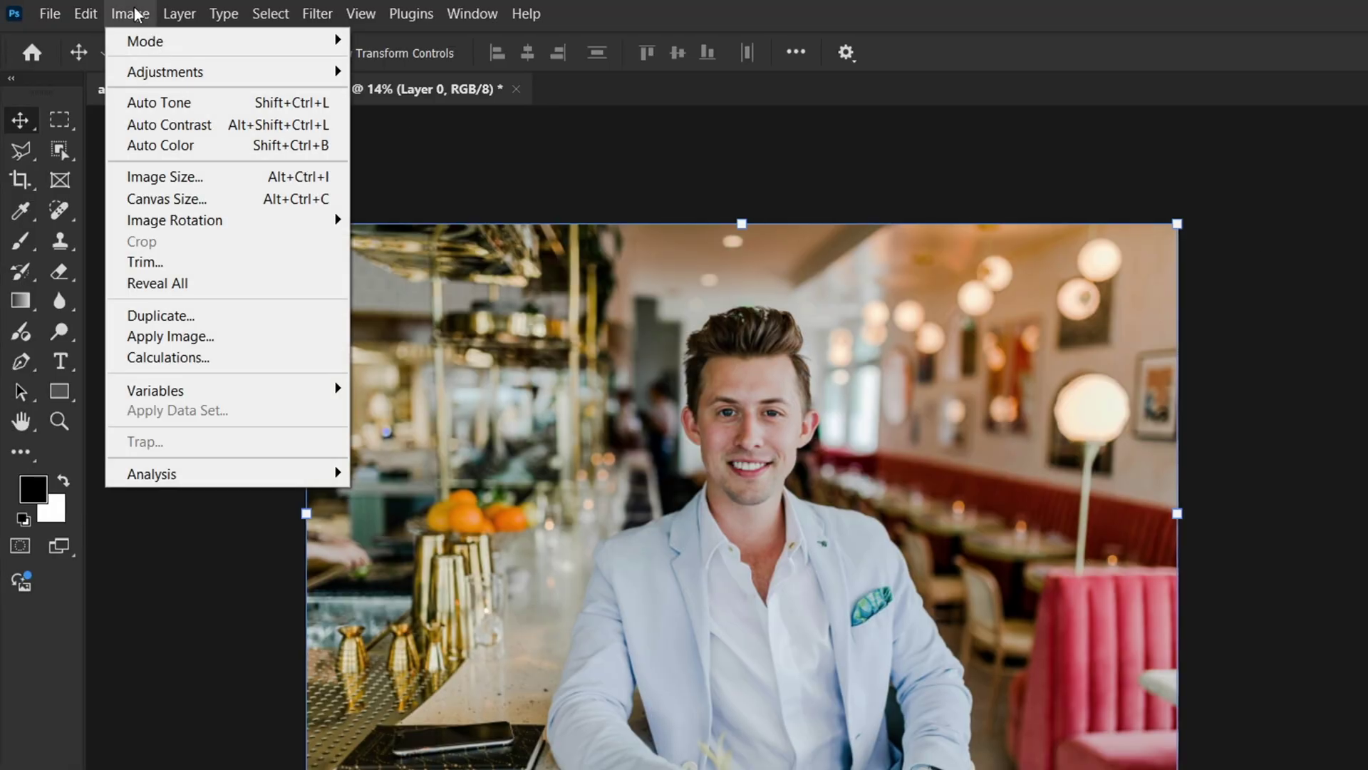
left_click(166, 199)
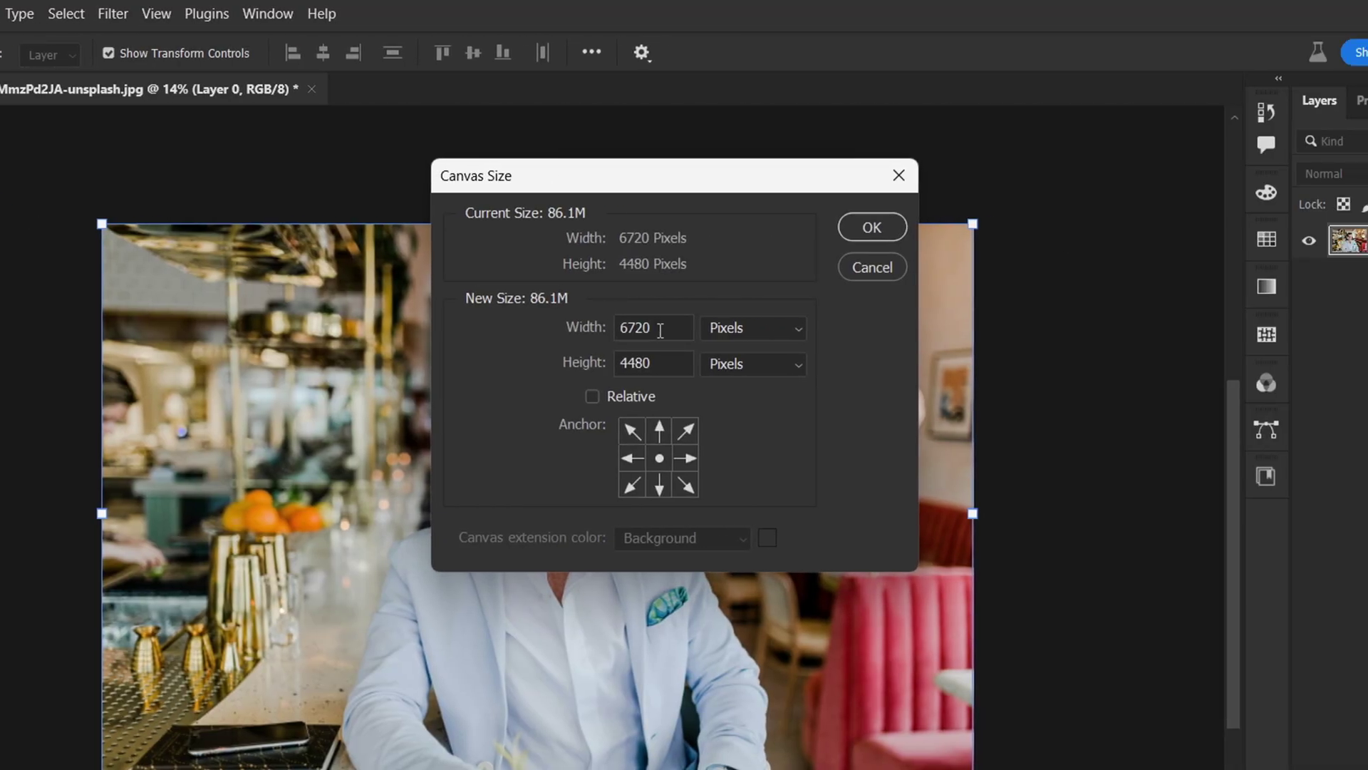
double_click(642, 327)
type("1000")
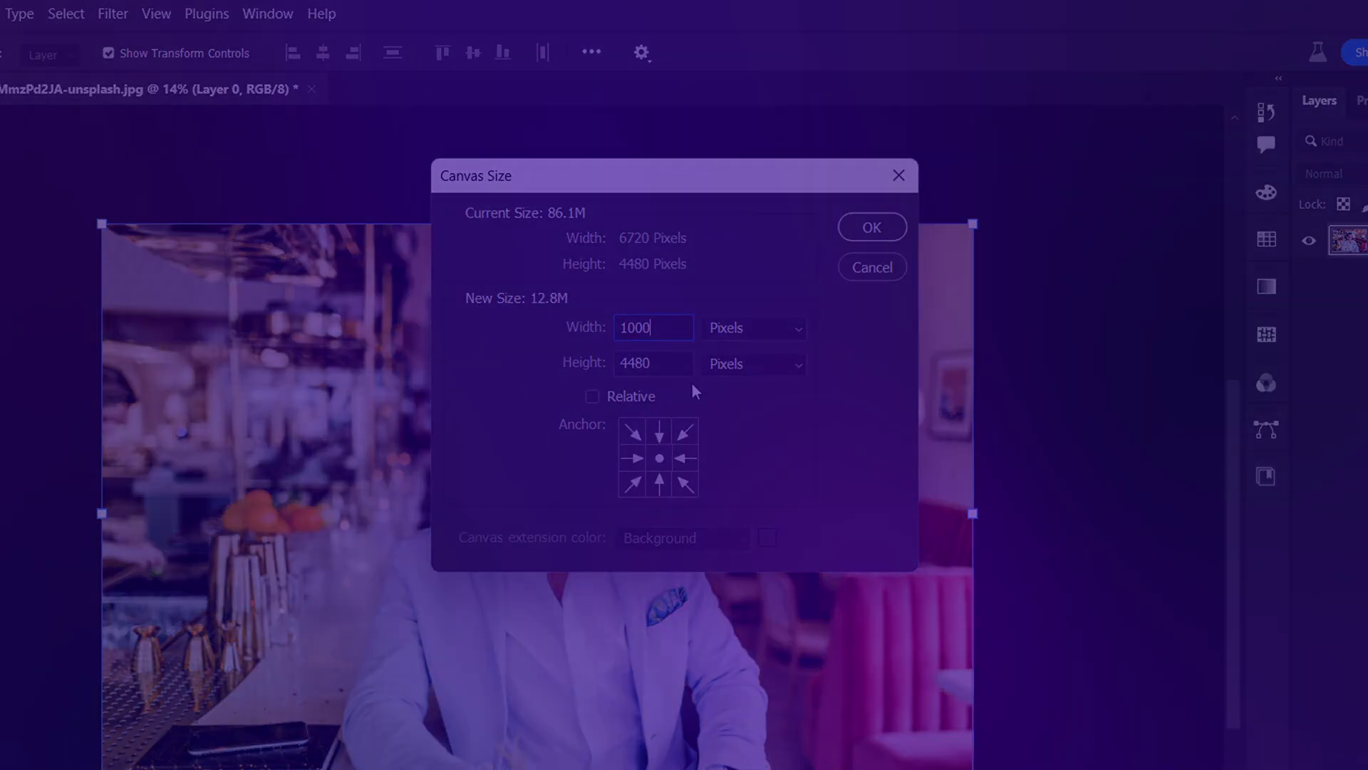
double_click(635, 363)
type("100")
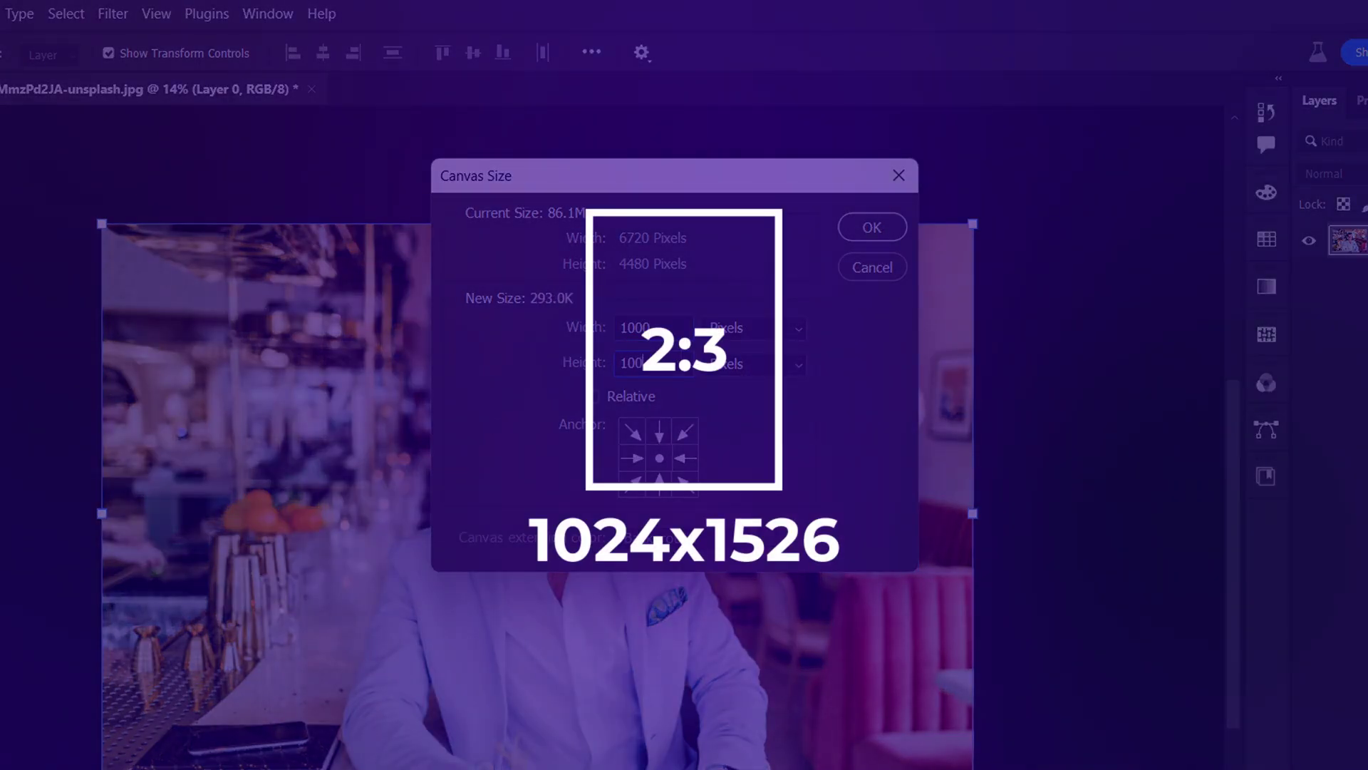
type("00")
left_click(873, 227)
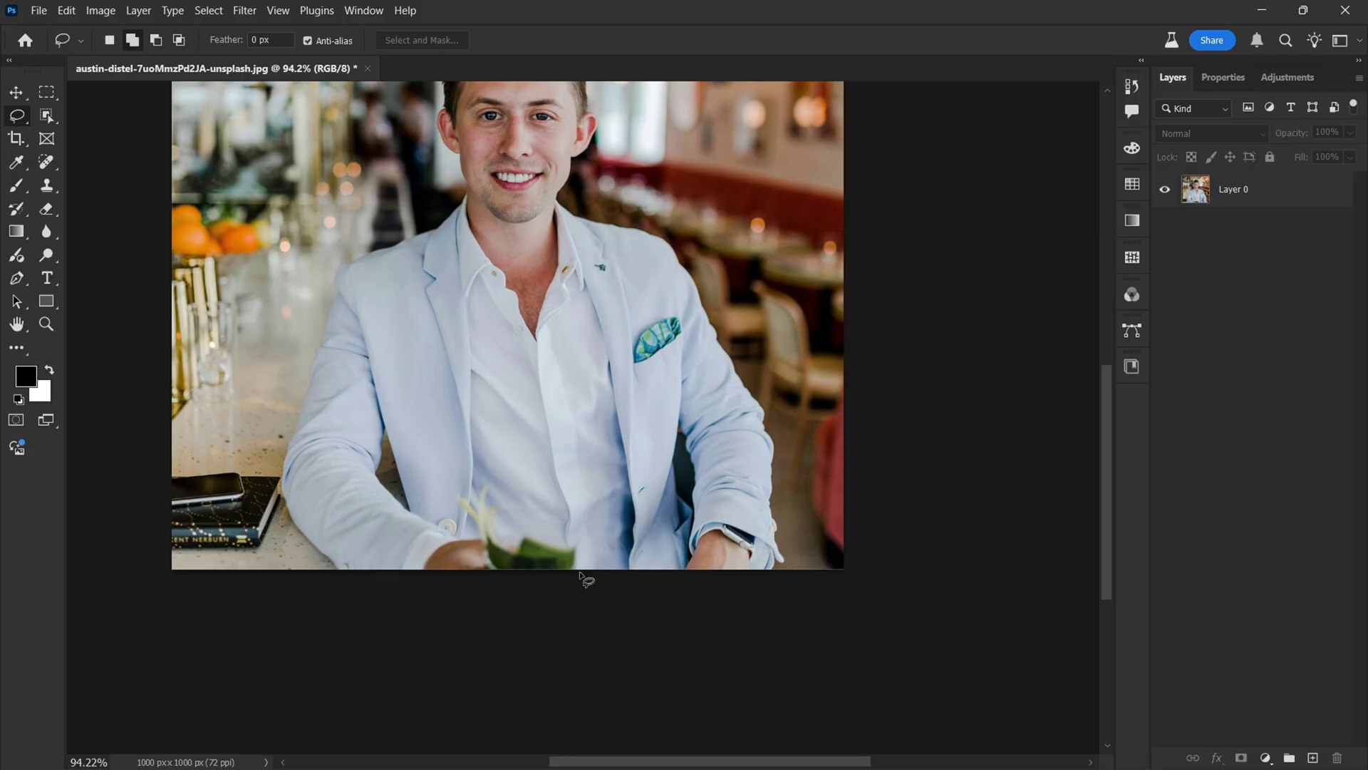
Lasso the drink in the man's hands and erase it with Generative Fill.
left_click_drag(586, 572, 449, 556)
left_click(358, 593)
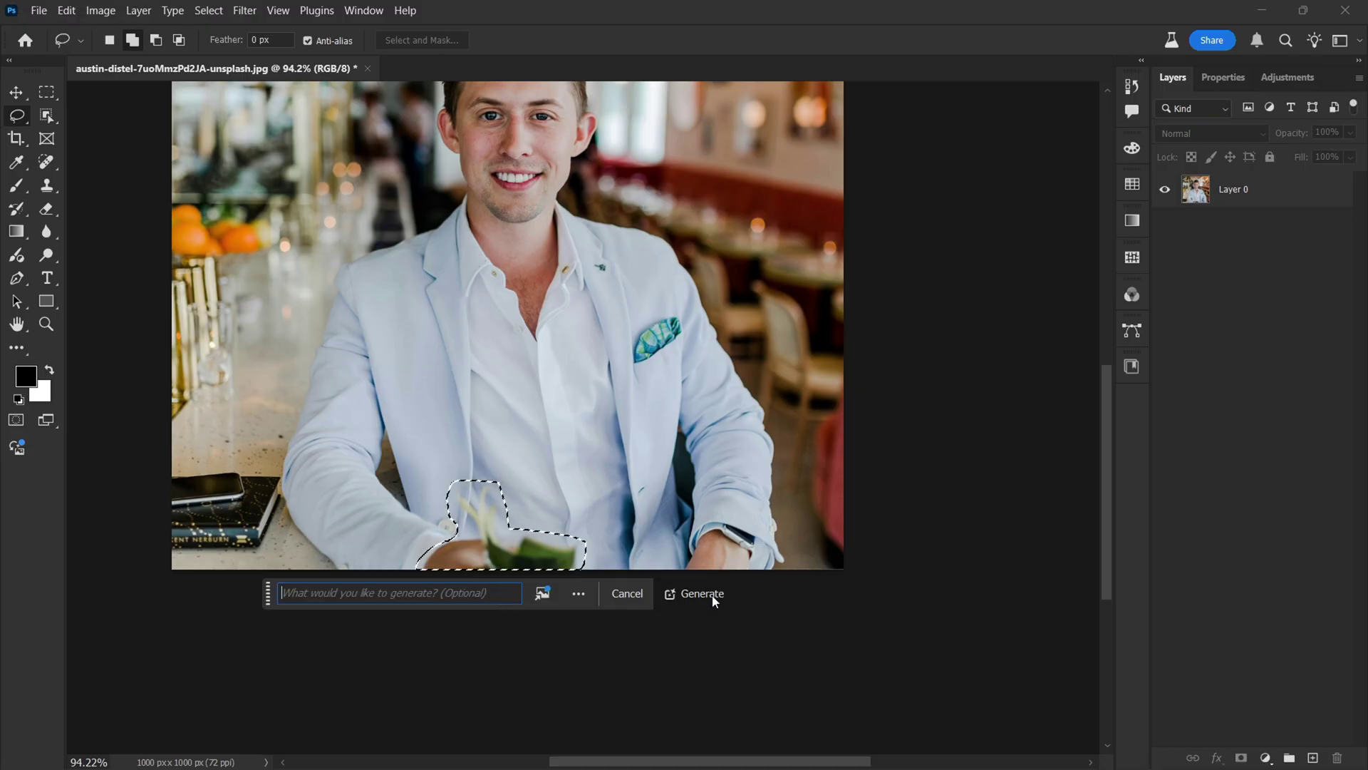
left_click(702, 594)
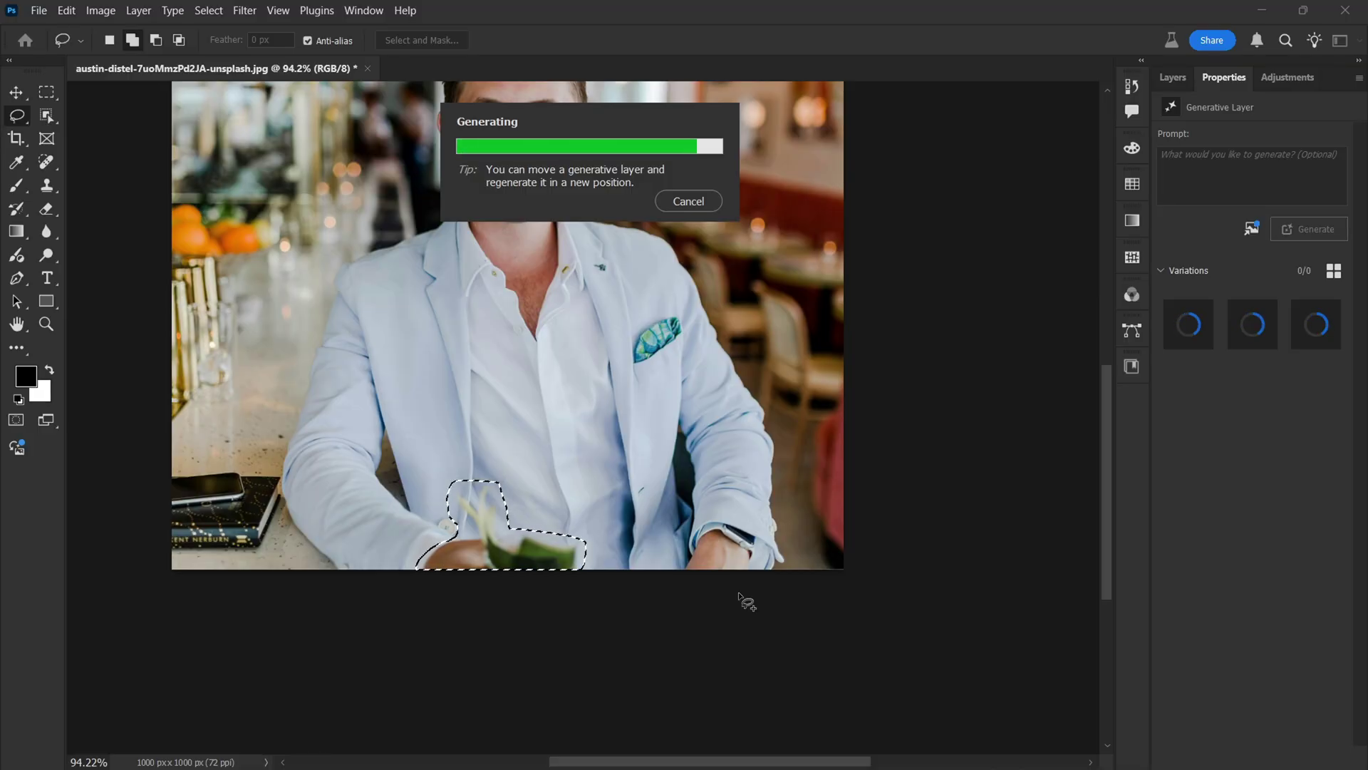
key("ctrl+0")
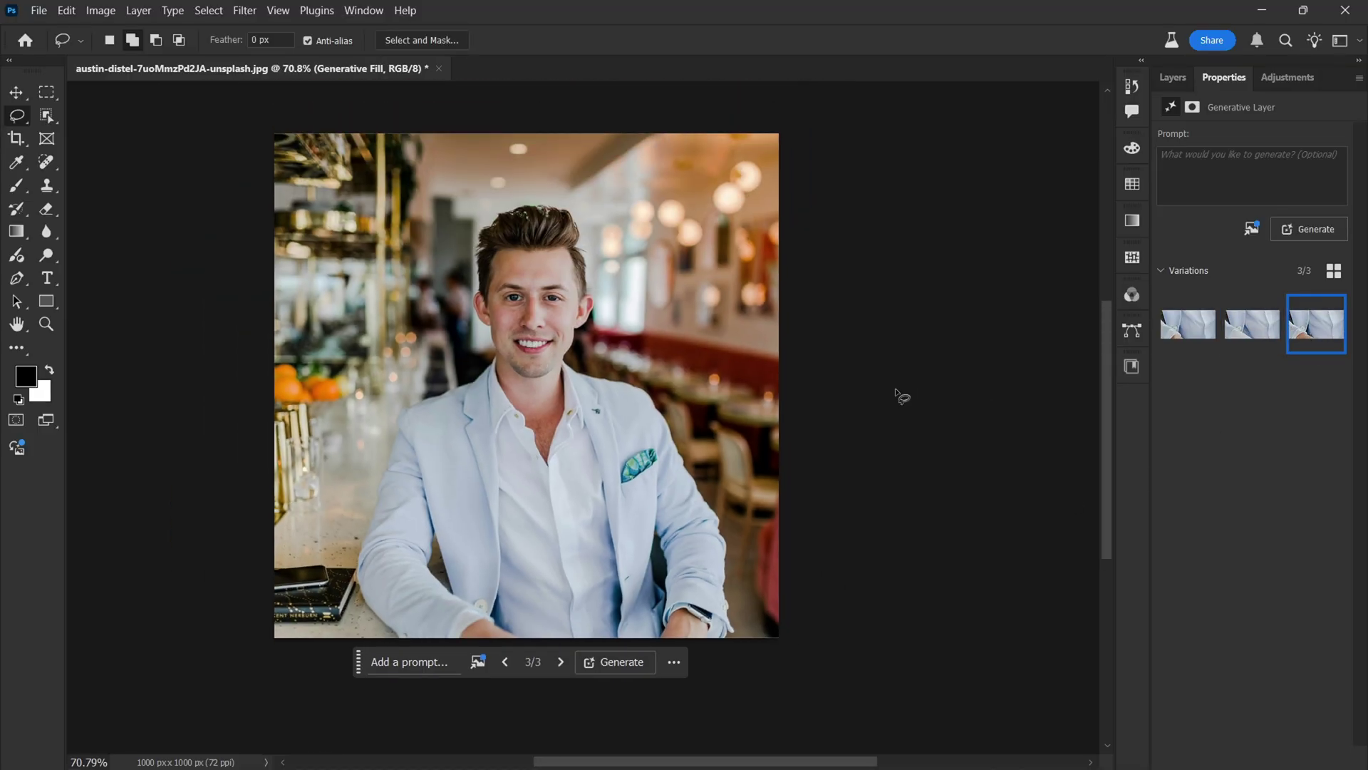
scroll(901, 396, "up", 1)
left_click(38, 11)
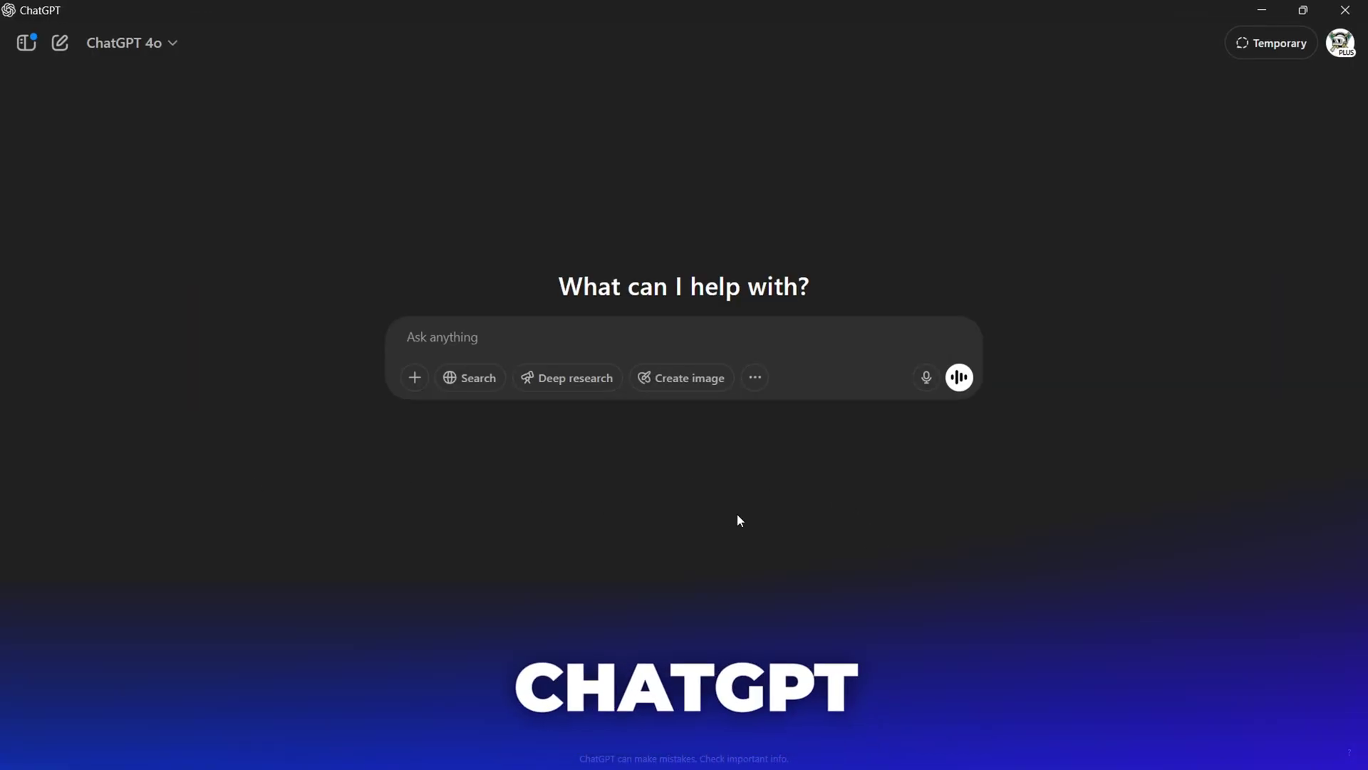
Send ChatGPT the square photo with the pepperoni pizza blazer prompt and view the result.
left_click_drag(1020, 417, 431, 384)
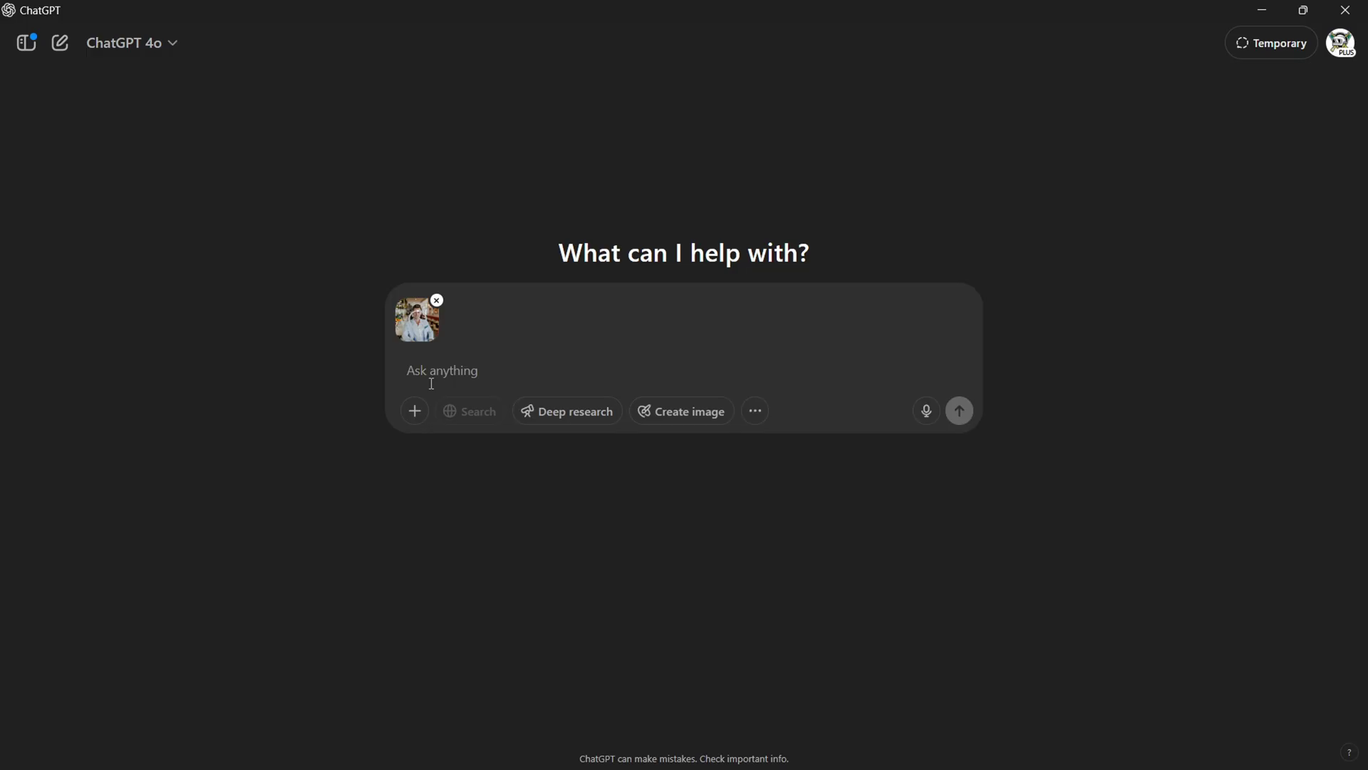
type("Make his blazer and shirt out of cheesy pizza. It should look super realistic, and keep the body structure and size intact. 1:1 ratio. Give me a transparent background.")
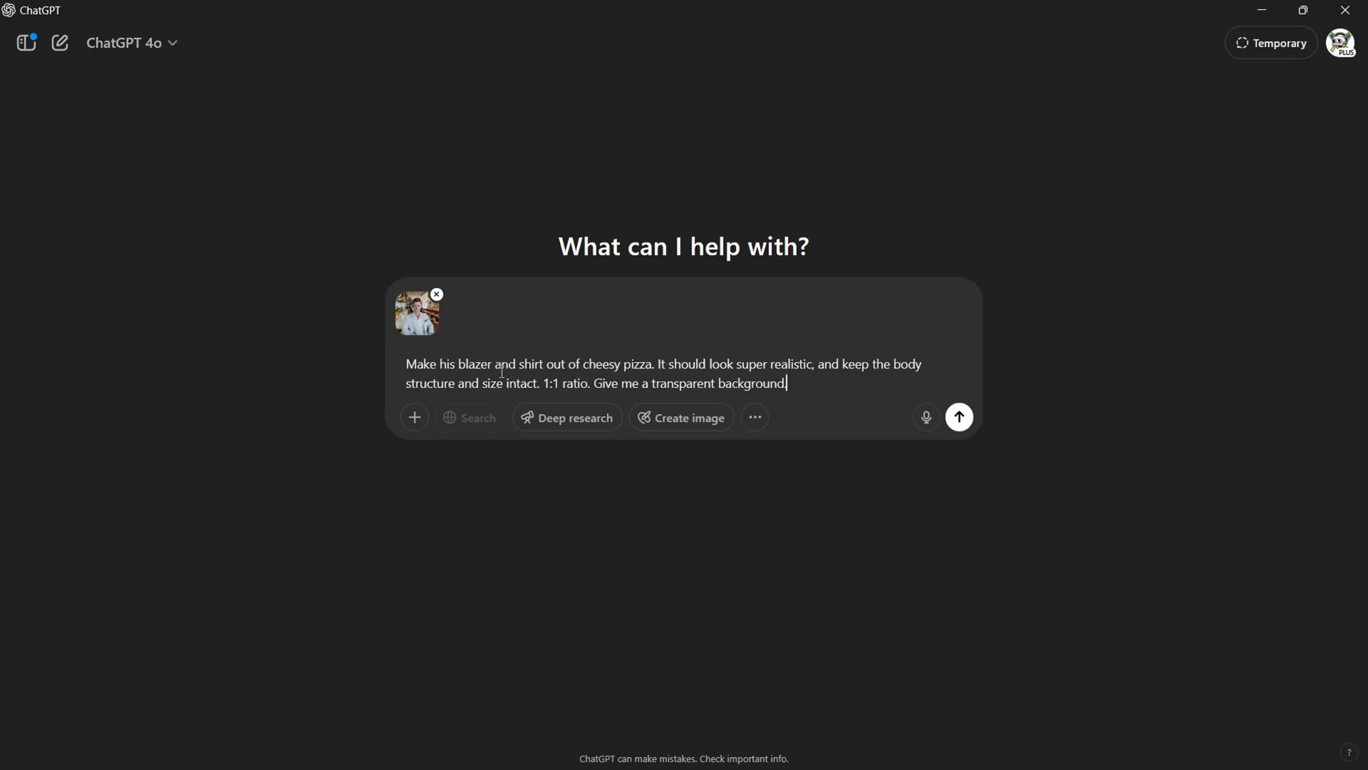
mouse_move(538, 365)
left_mouse_down()
mouse_move(791, 384)
mouse_move(548, 398)
mouse_move(789, 400)
left_mouse_up()
left_click(603, 387)
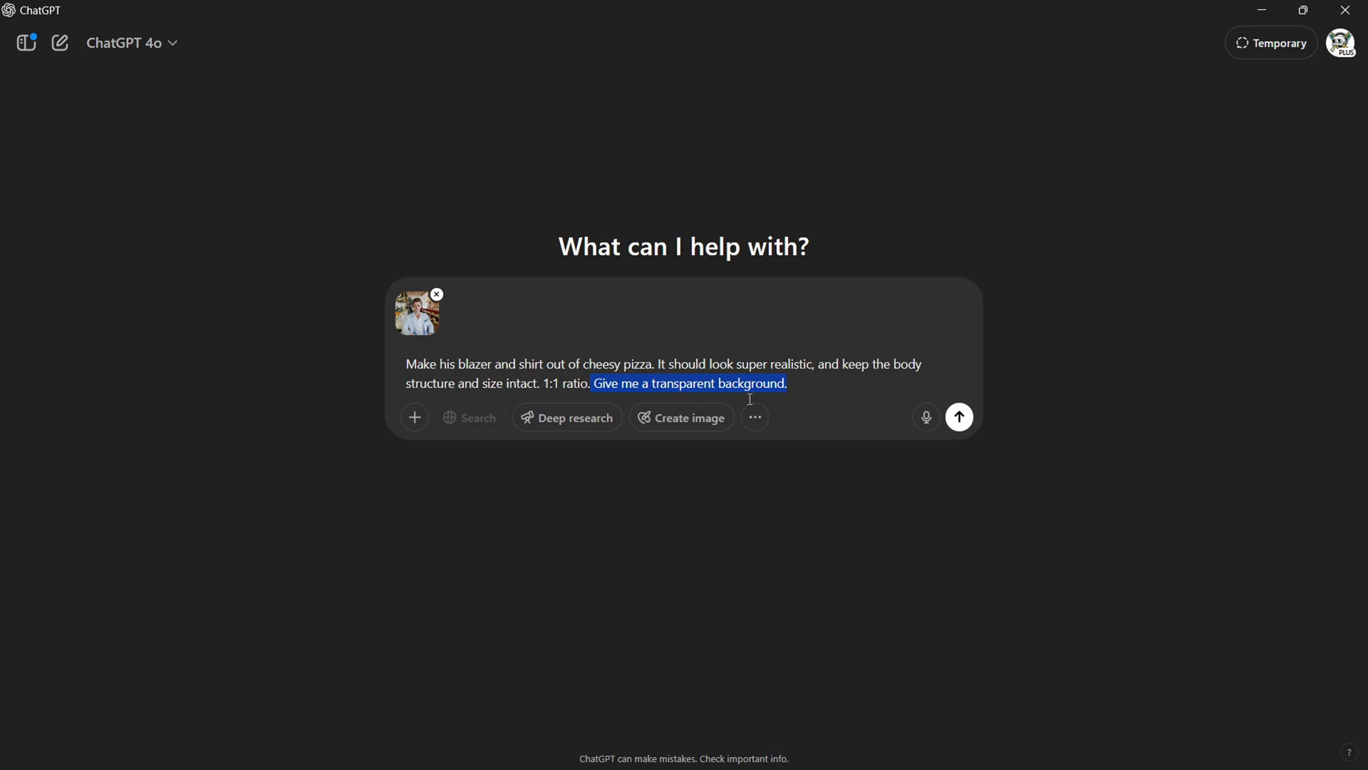
left_click(957, 417)
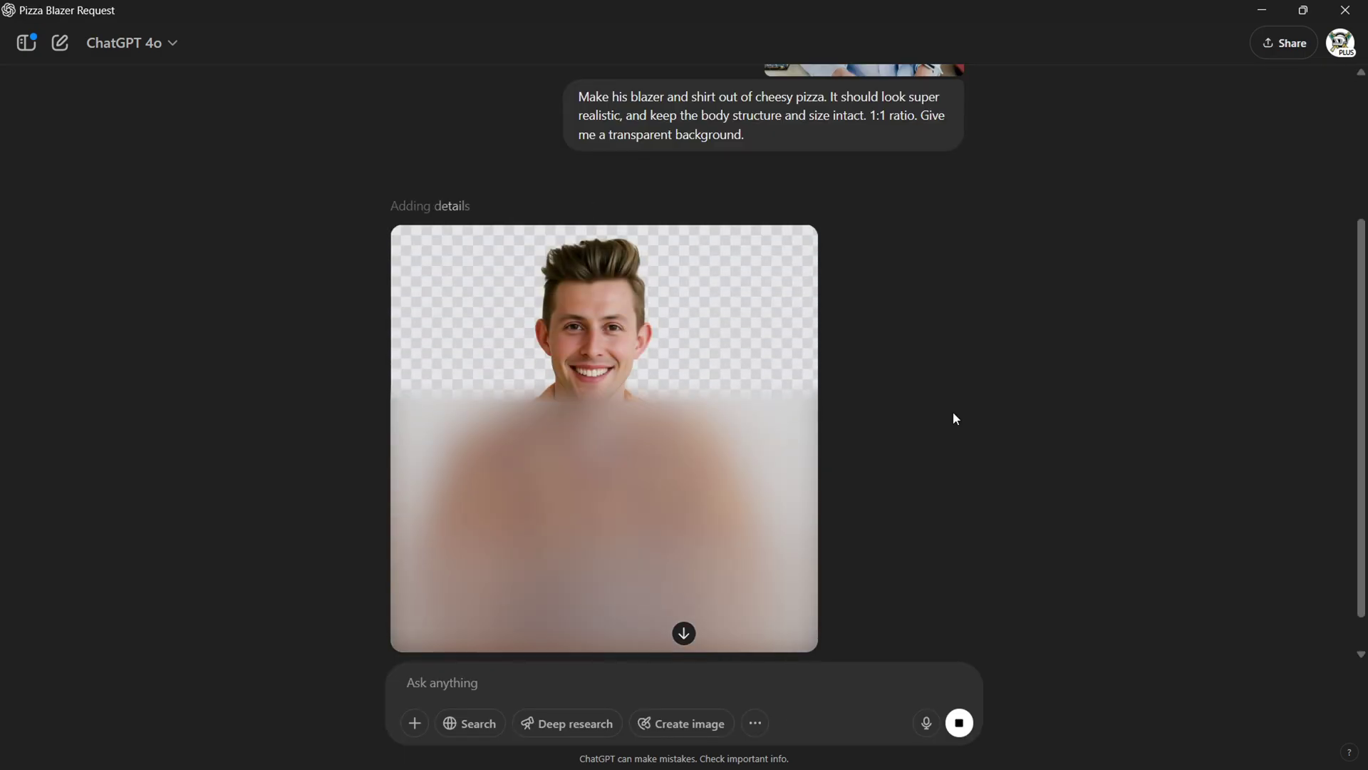
left_click(634, 454)
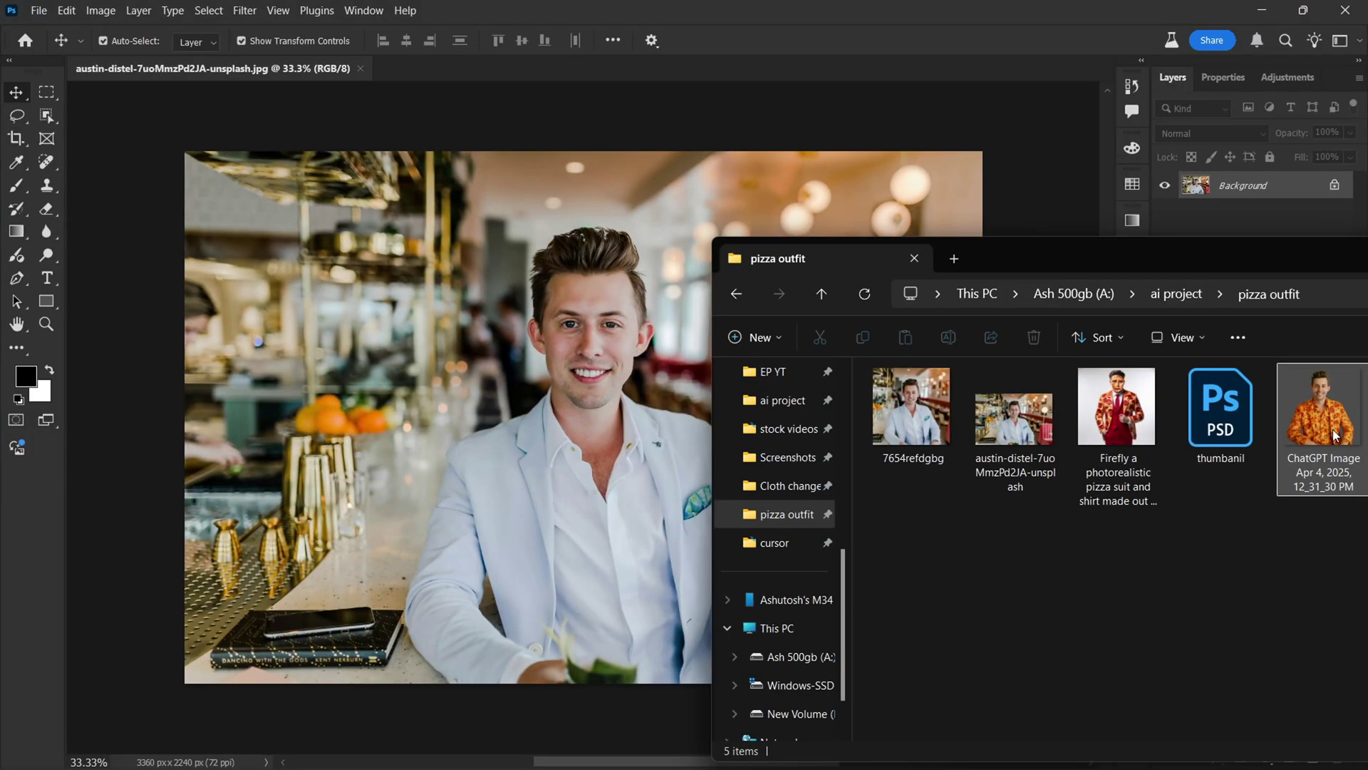
Place the ChatGPT pizza image on the restaurant photo, scaled to the man's size.
left_click_drag(1335, 434, 565, 394)
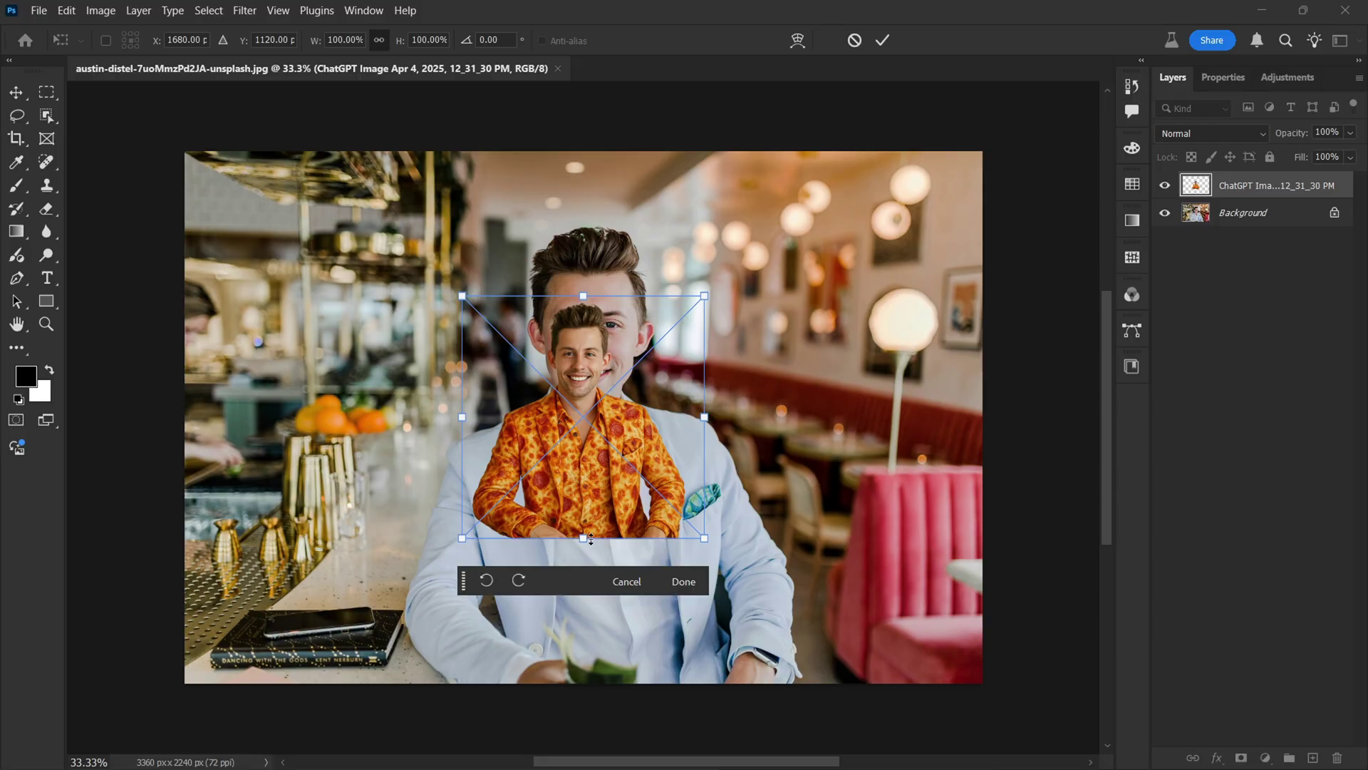
left_click_drag(589, 540, 599, 680)
left_click_drag(614, 278, 619, 207)
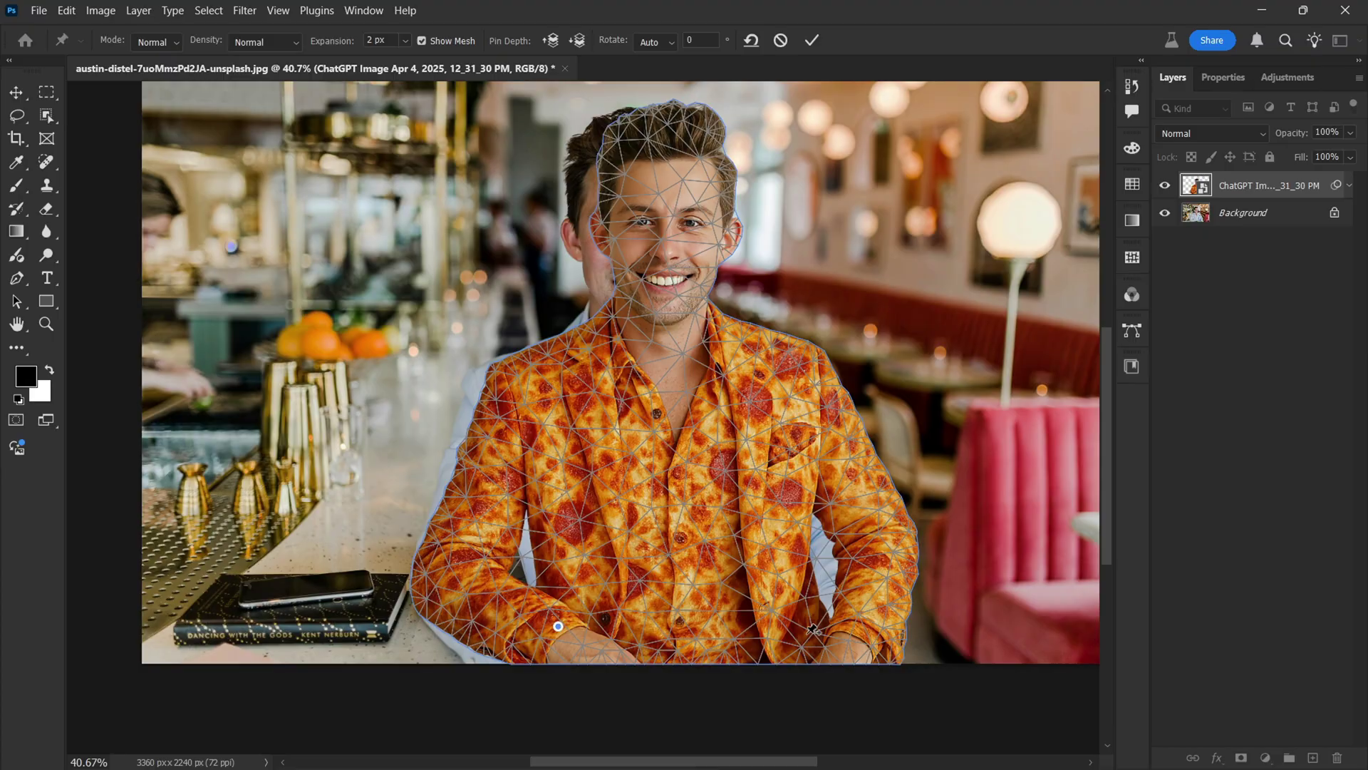
Puppet Warp the pizza image with shoulder, chest, head and sleeve pins to fit his body.
left_click(804, 639)
left_click(440, 588)
left_click(680, 520)
left_click(643, 347)
mouse_move(661, 320)
left_mouse_down()
mouse_move(665, 136)
mouse_move(640, 137)
left_mouse_up()
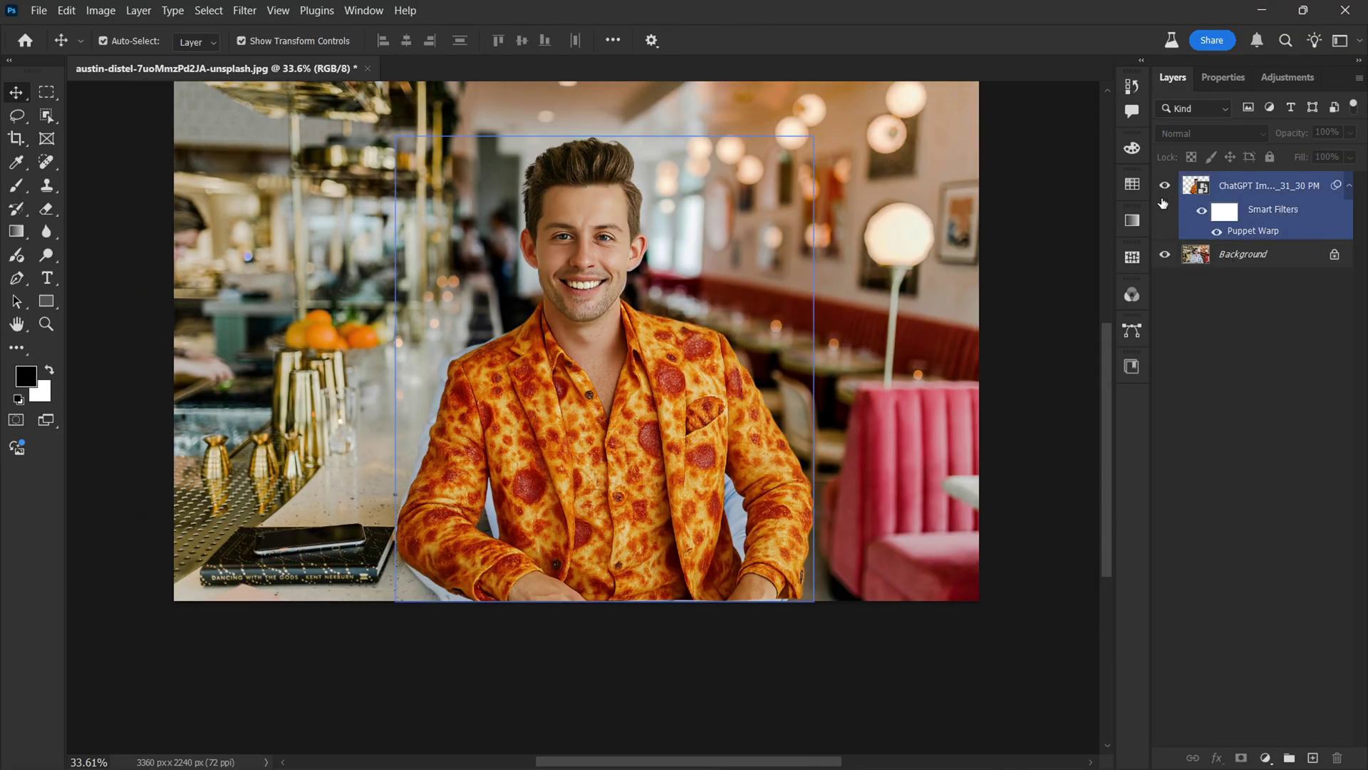
Hide the Pizza blazer layer, then unlock and duplicate the original photo layer.
left_click(1165, 186)
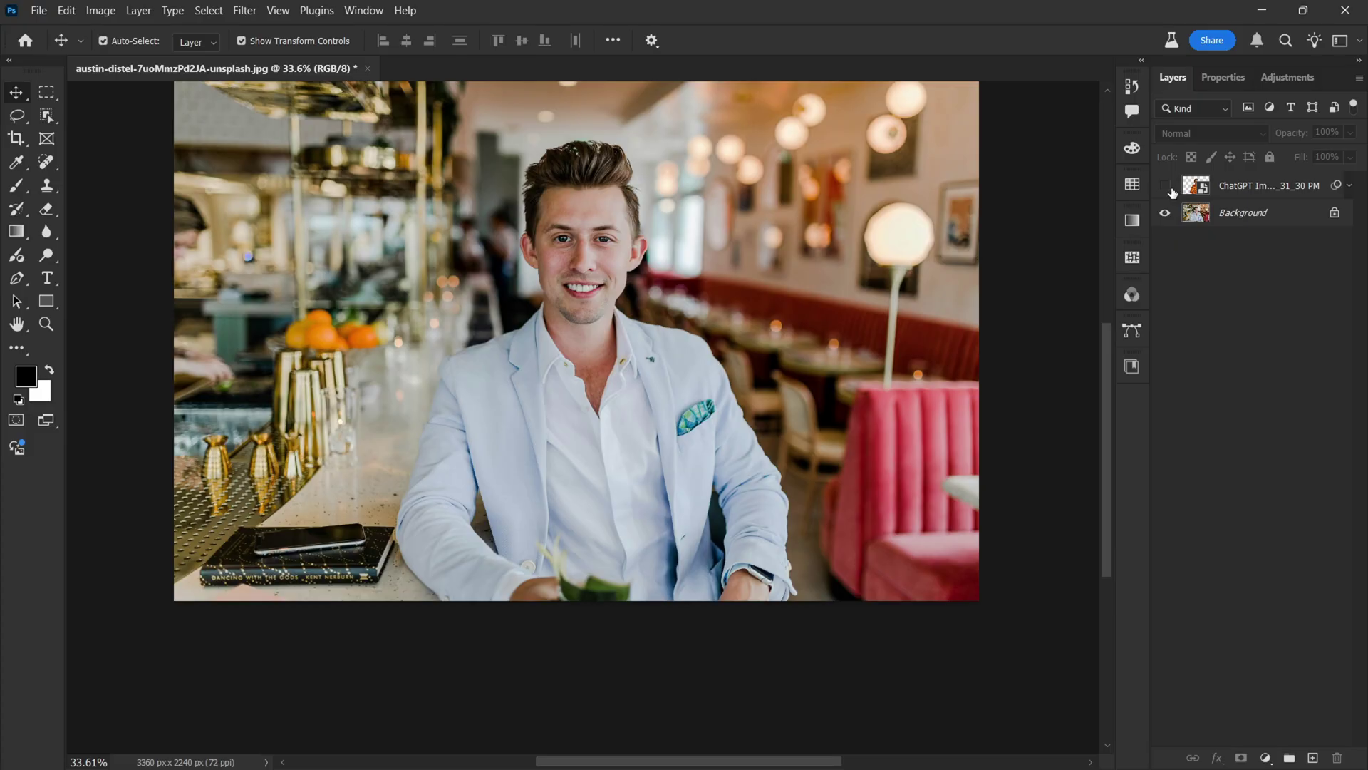
left_click(1335, 214)
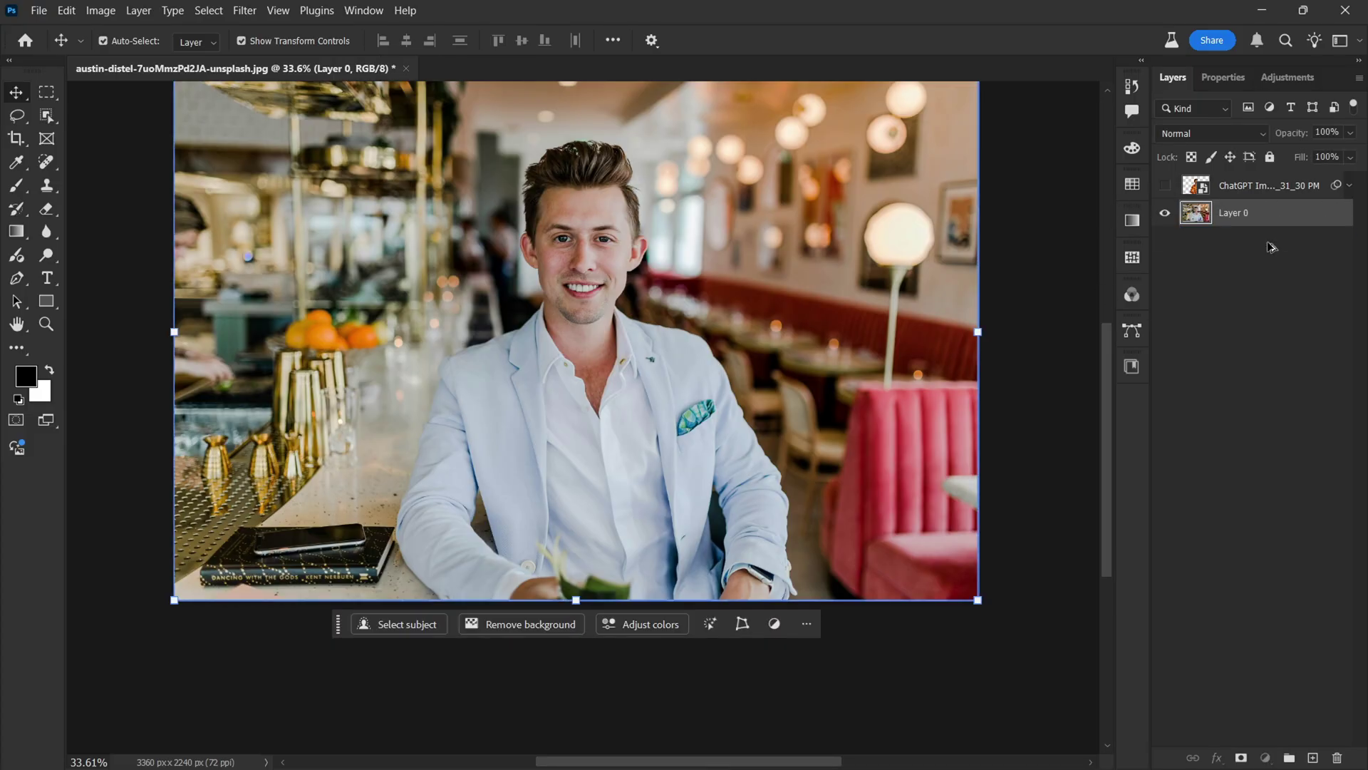
key("ctrl+j")
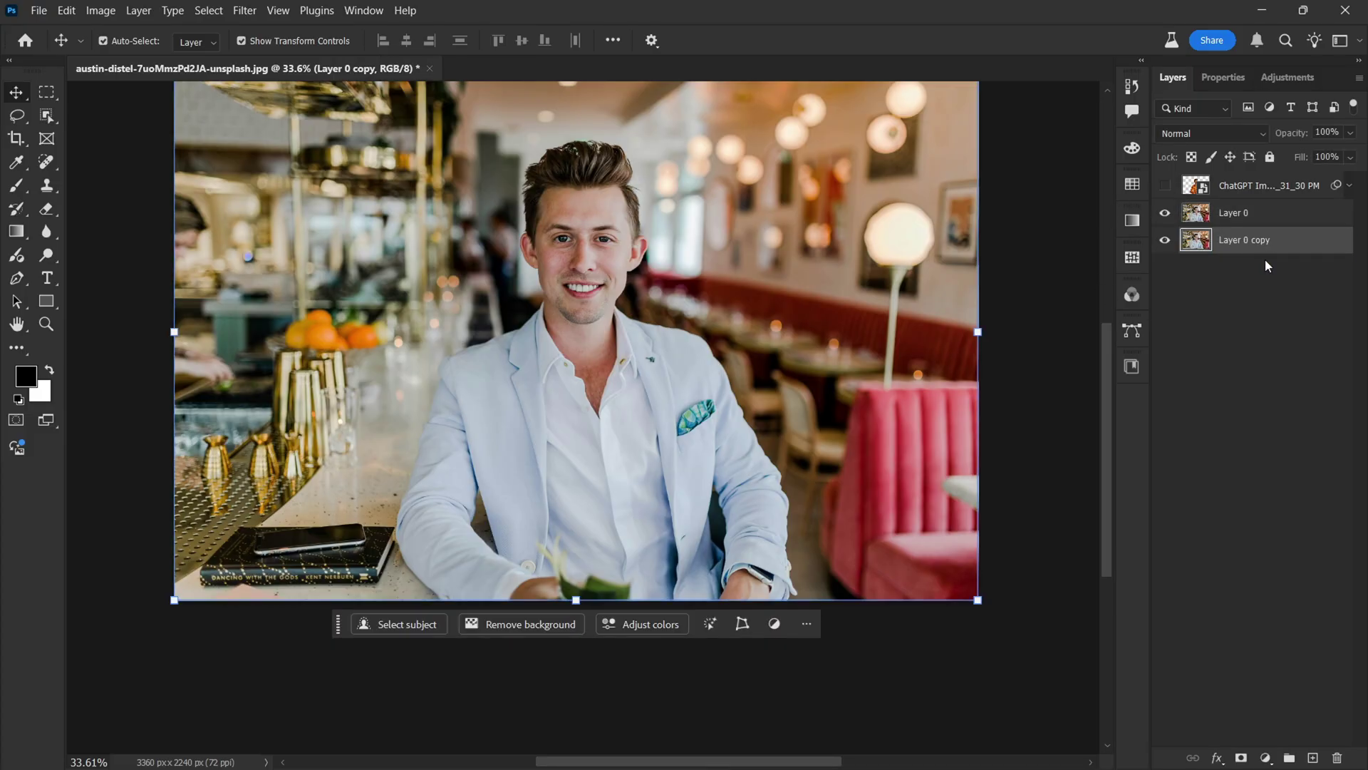
Erase the man from the upper photo copy using Select Subject and Generative Fill.
left_click(1265, 213)
scroll(548, 290, "up", 3)
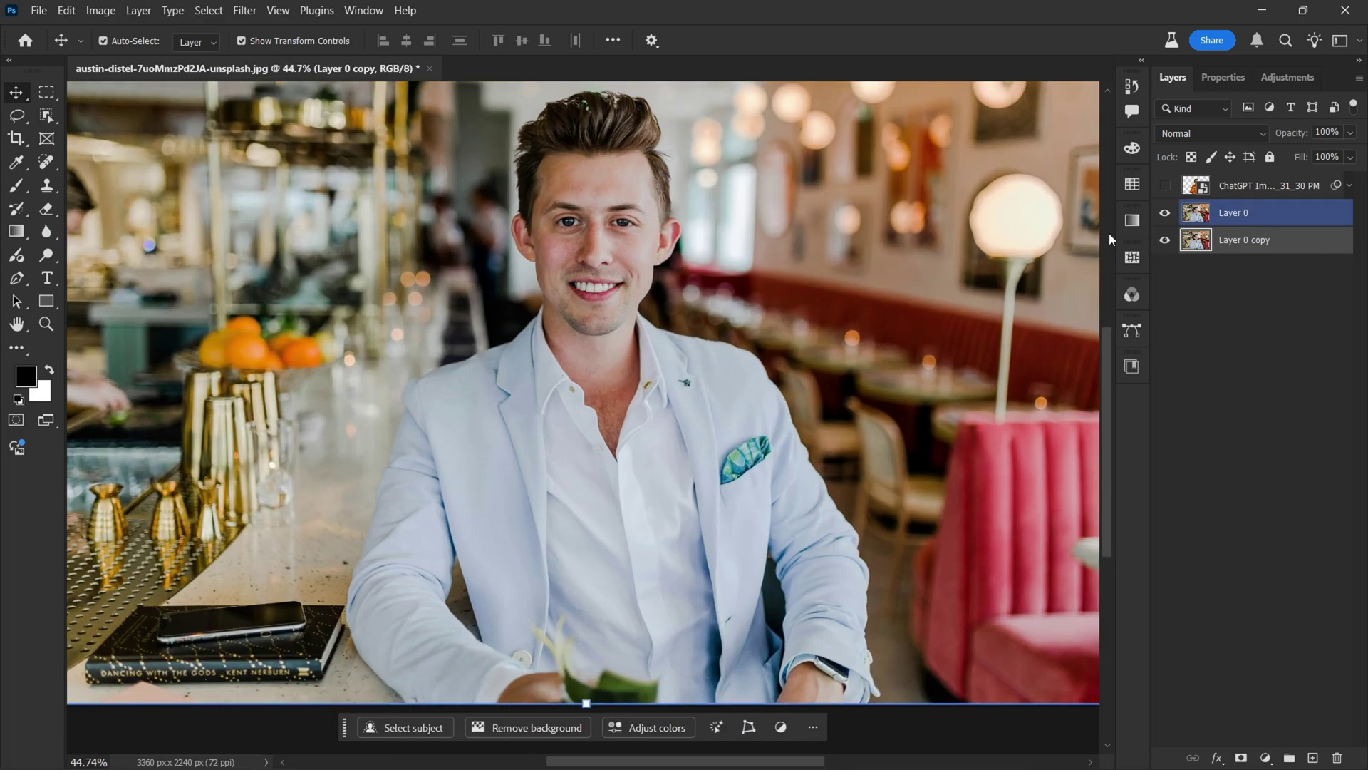
scroll(548, 290, "down", 3)
left_click(467, 618)
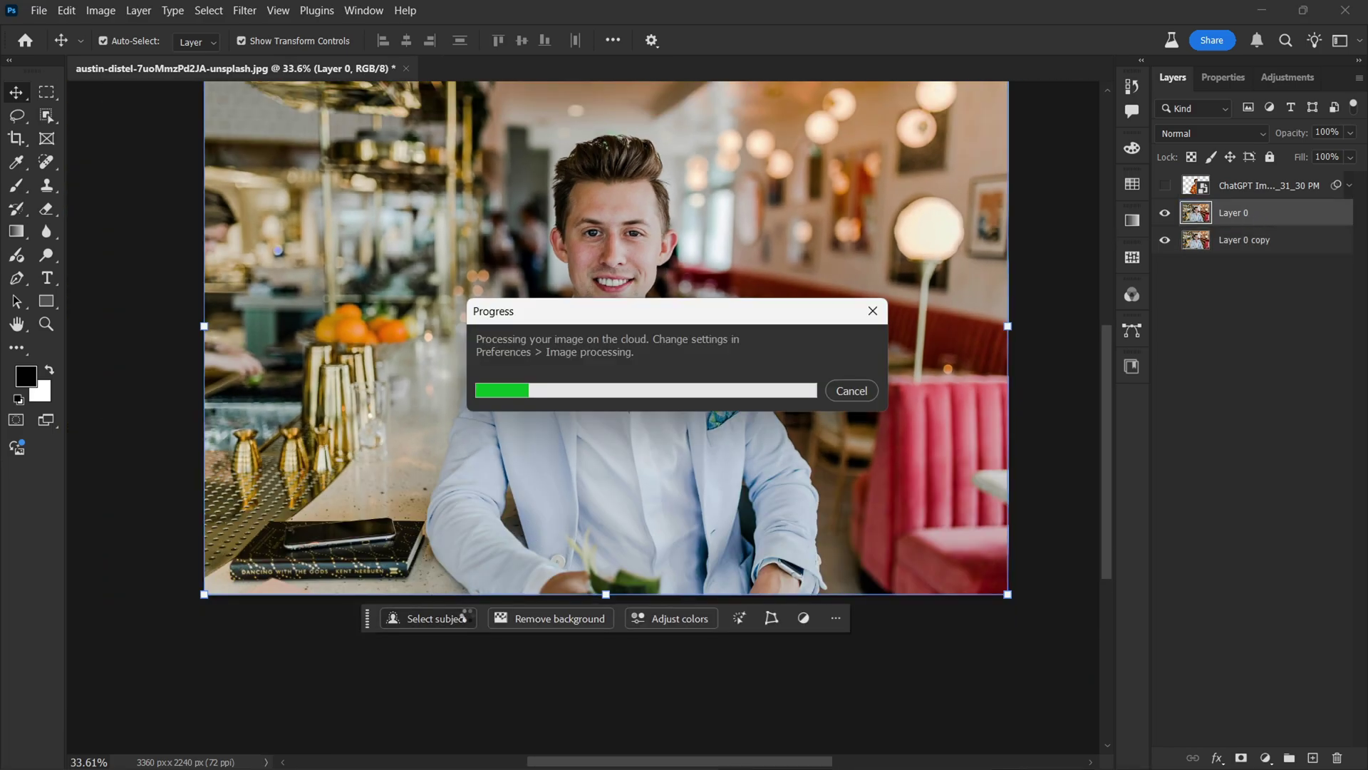
left_click(566, 620)
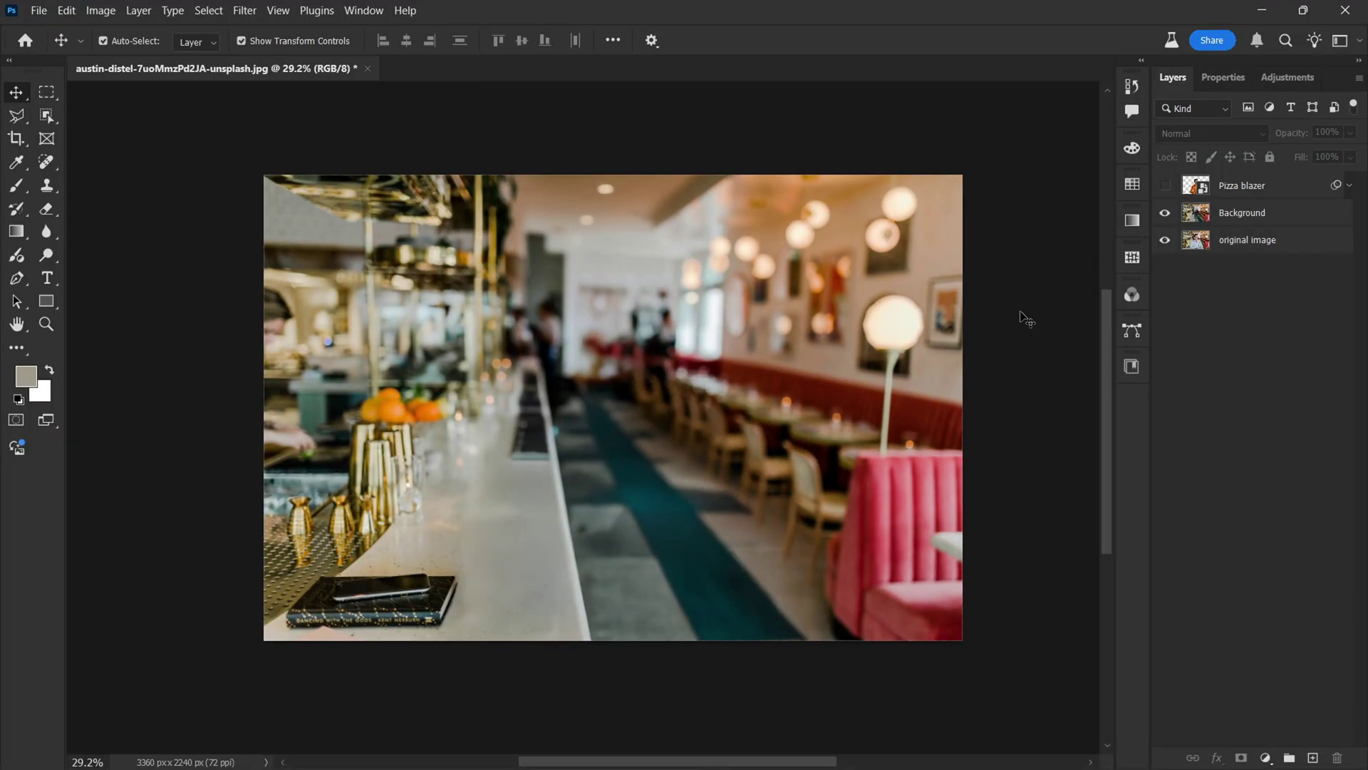
Show Pizza blazer again and place a copy of the original image at the top.
left_click(1166, 187)
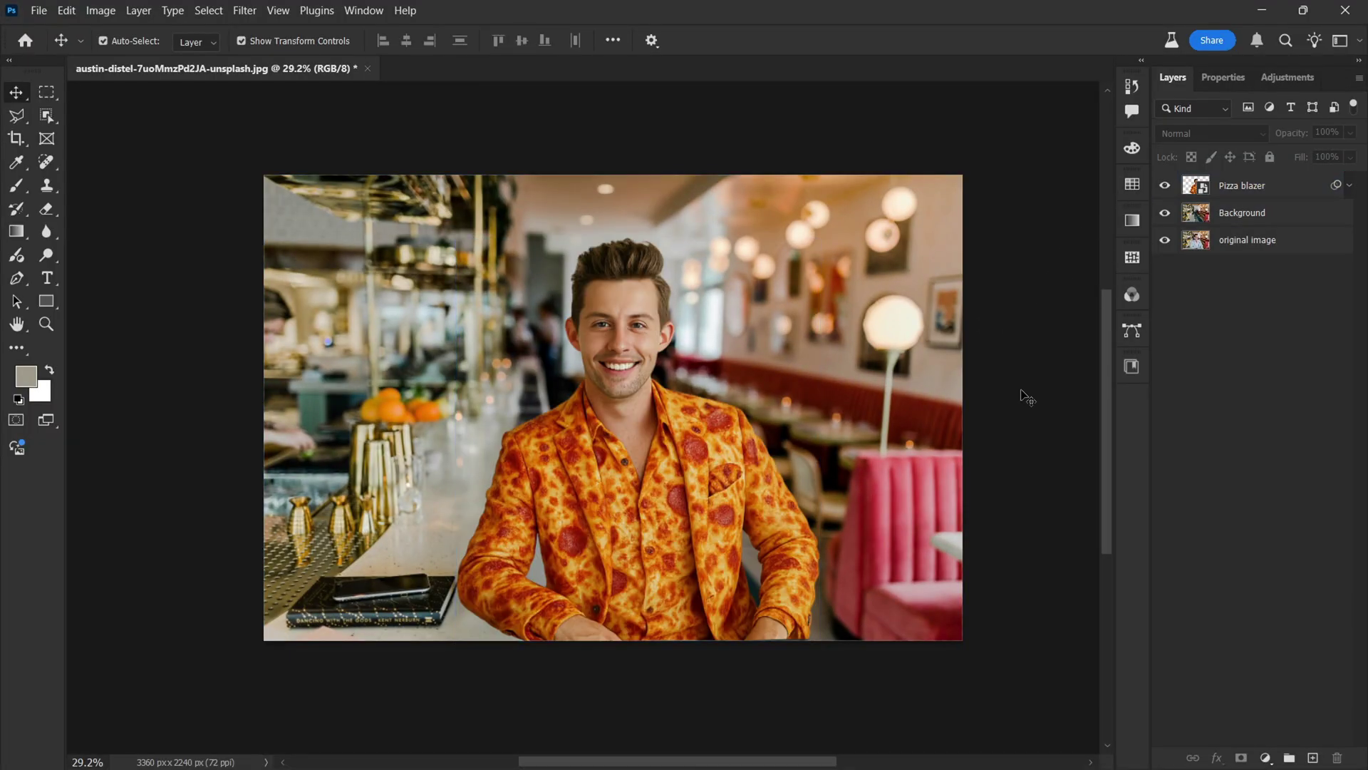
scroll(1023, 396, "up", 1)
left_click(1246, 240)
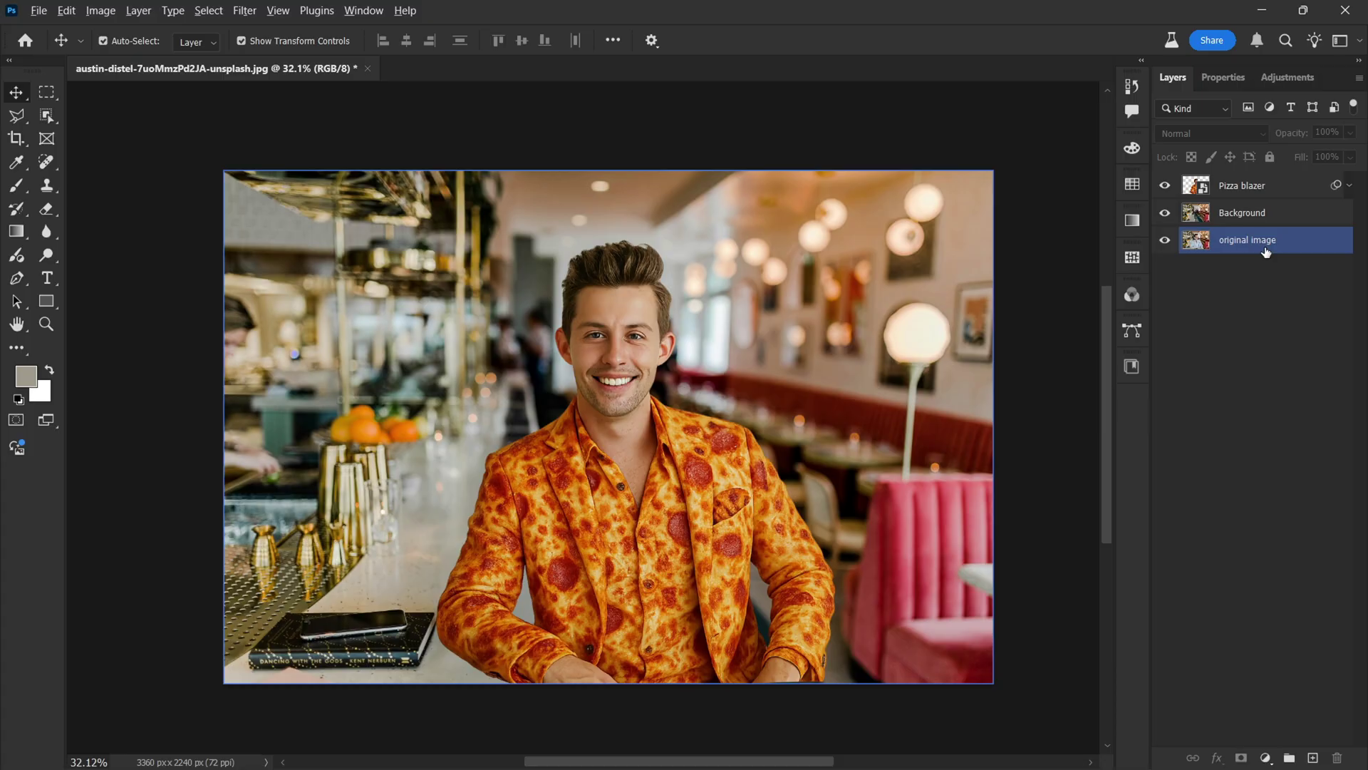
key("ctrl+j")
left_click_drag(1247, 240, 1246, 179)
scroll(615, 361, "up", 2)
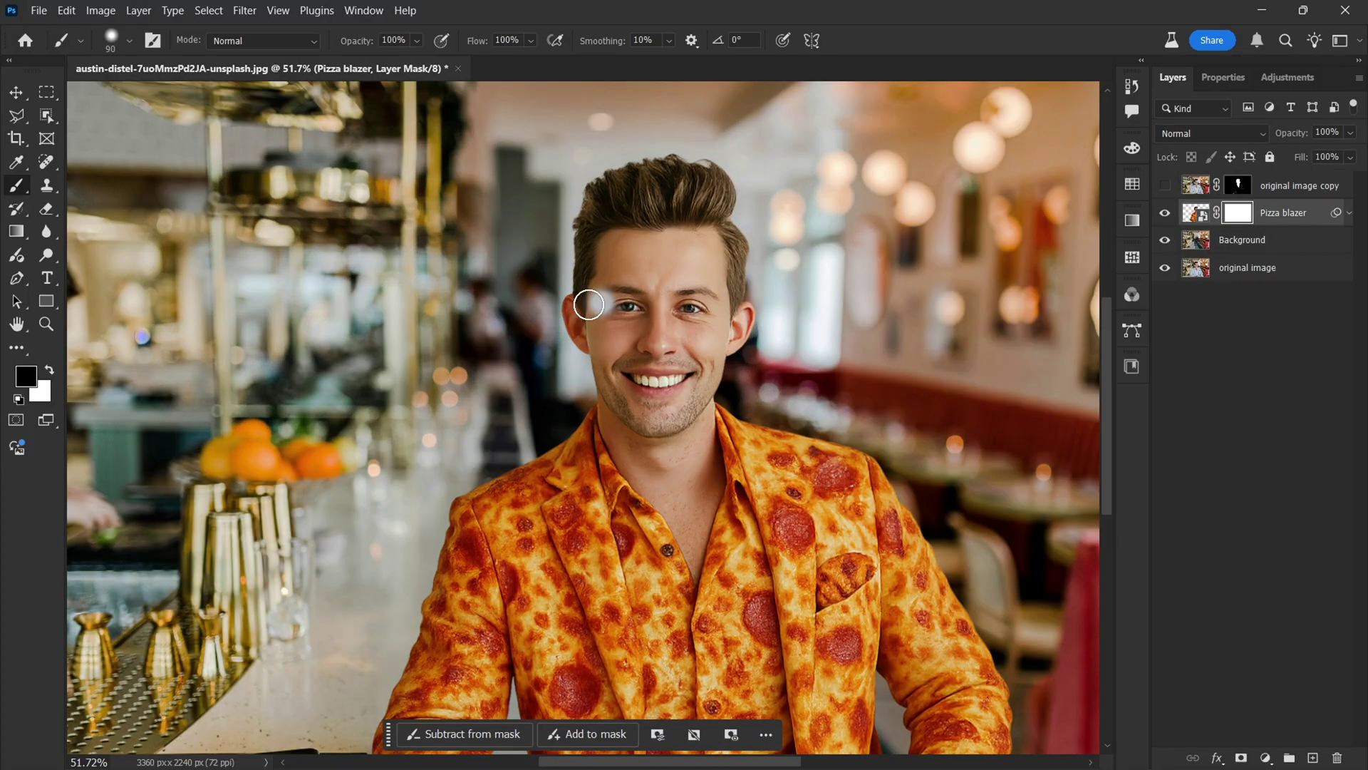
Paint black over the generated head on the Pizza blazer mask, using a 77 px brush.
left_click_drag(641, 268, 700, 387)
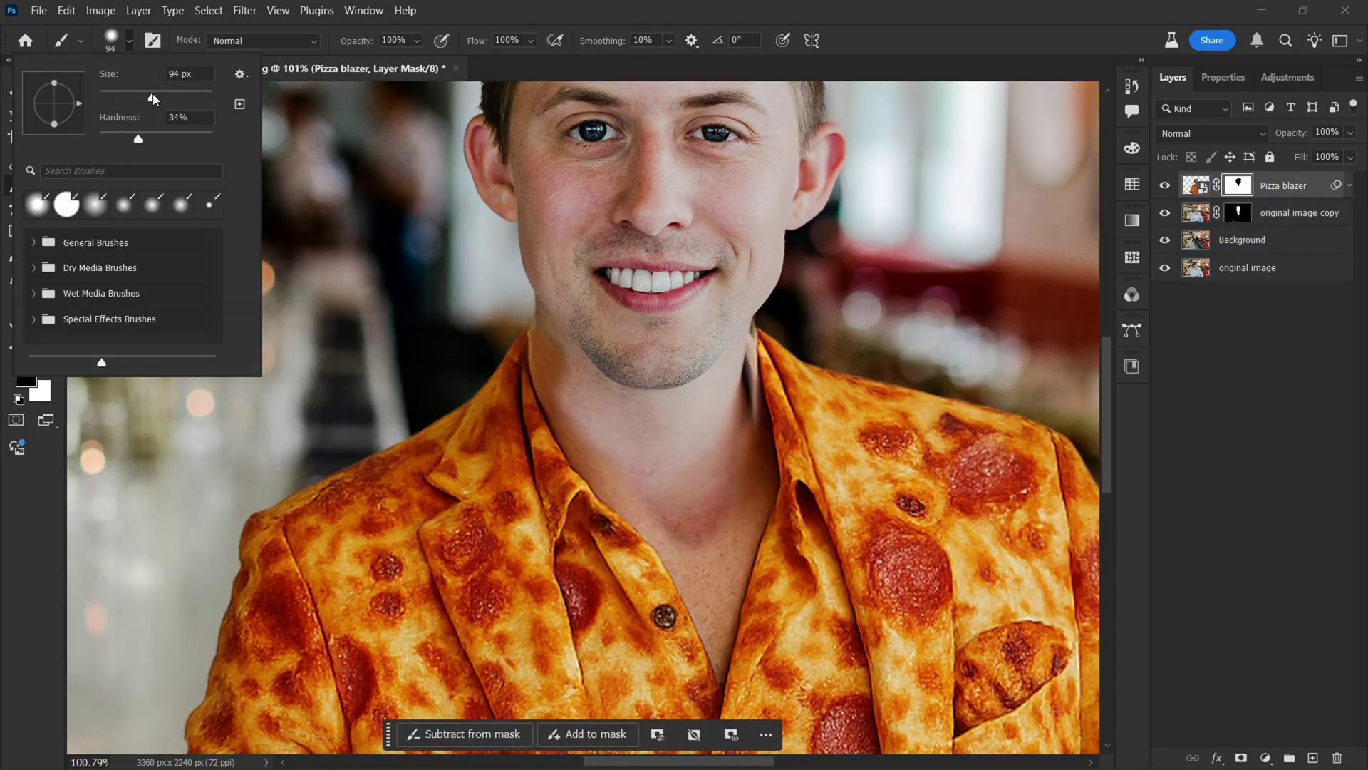
left_click_drag(152, 98, 142, 98)
left_click(504, 371)
scroll(557, 396, "up", 5)
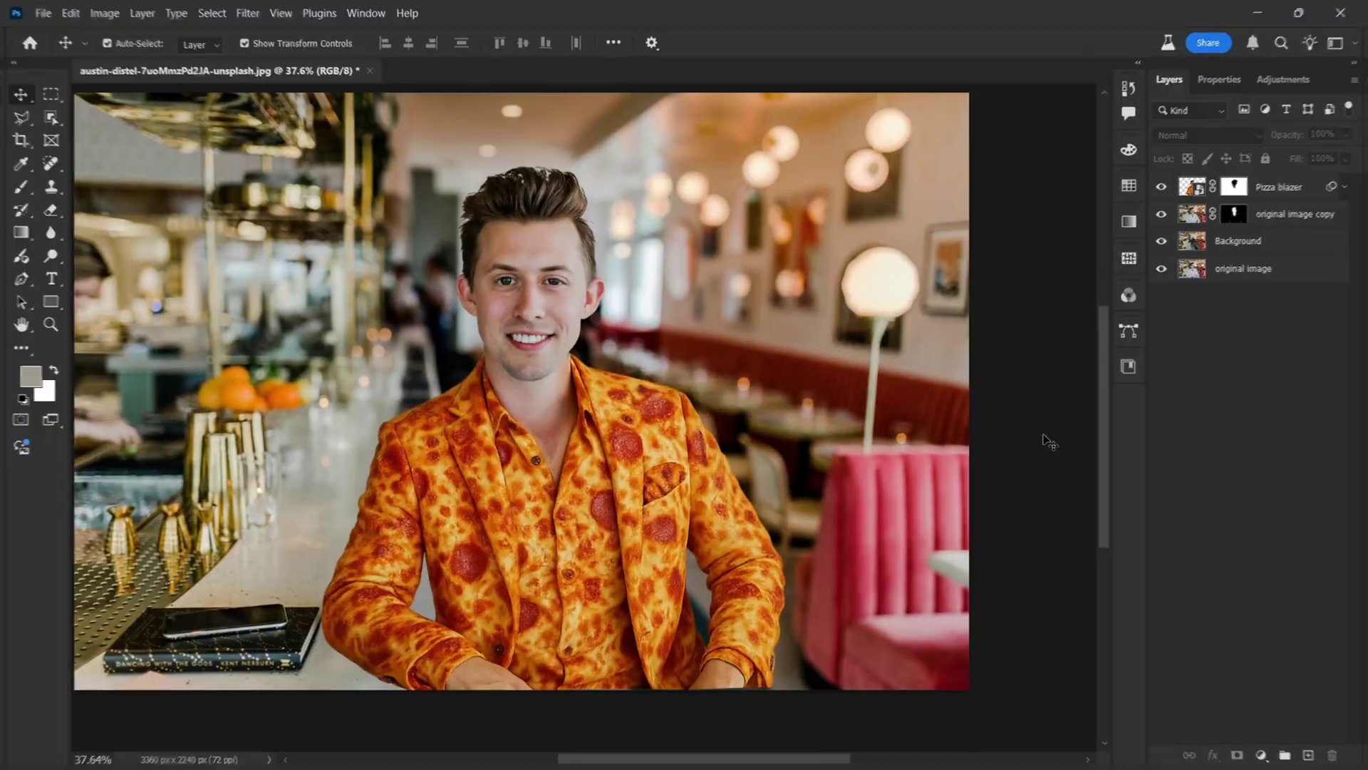
scroll(621, 314, "up", 5)
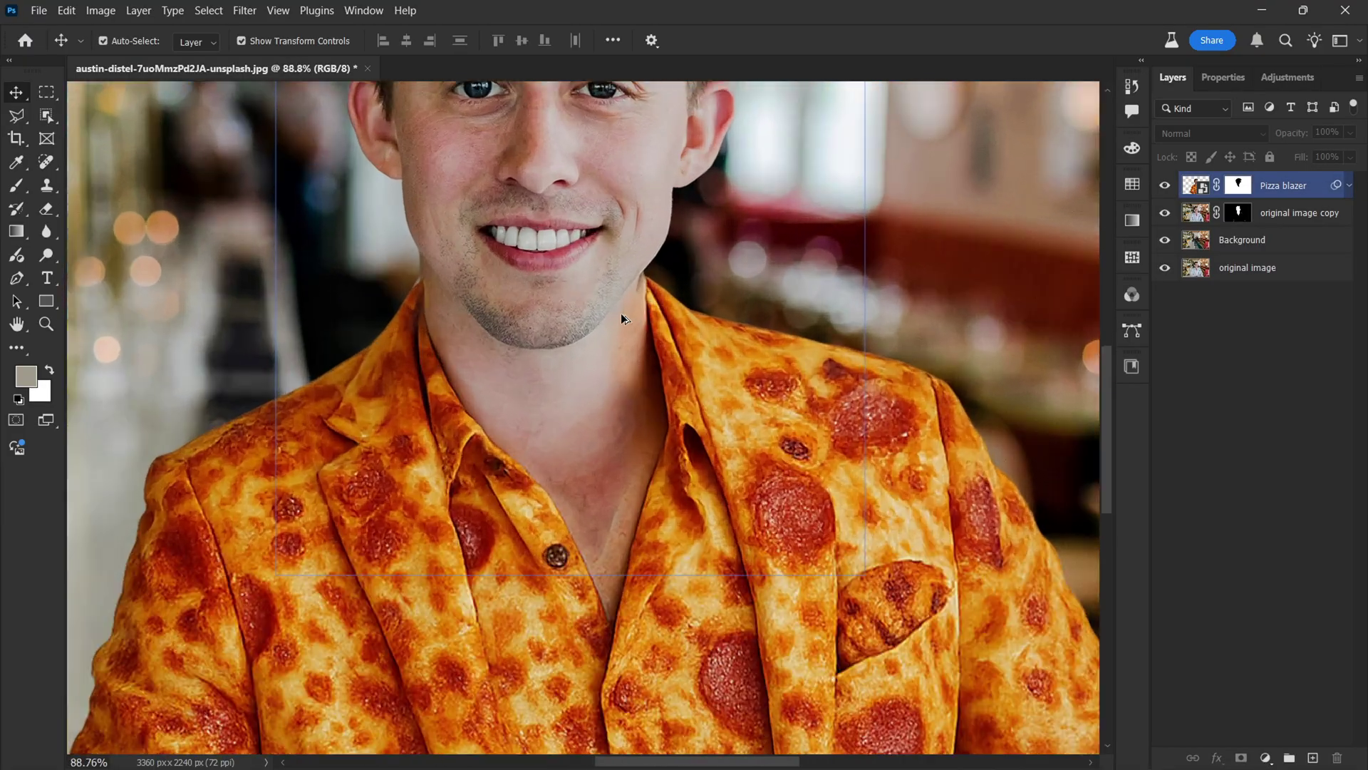
left_click(1241, 239)
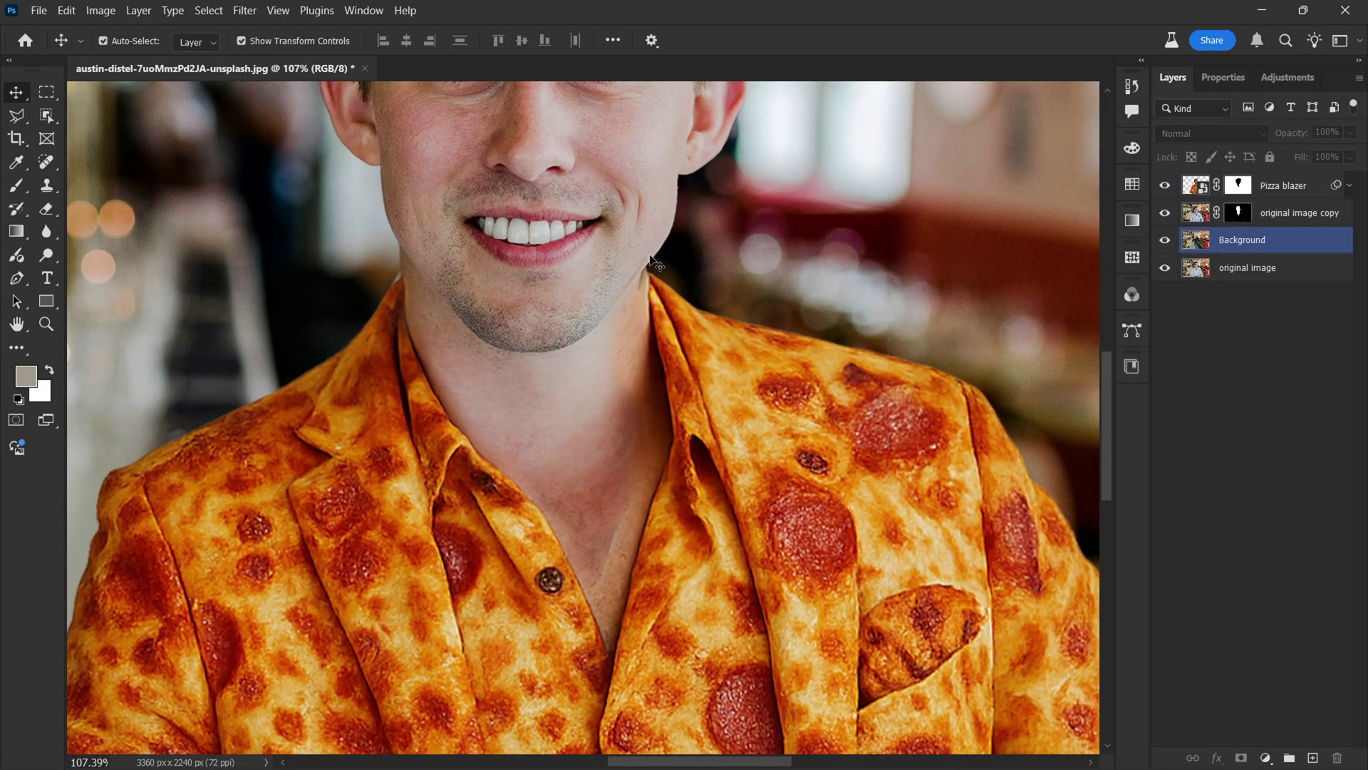
left_click(630, 314)
left_click(577, 321)
left_click(696, 304)
left_click(458, 333)
scroll(642, 375, "down", 5)
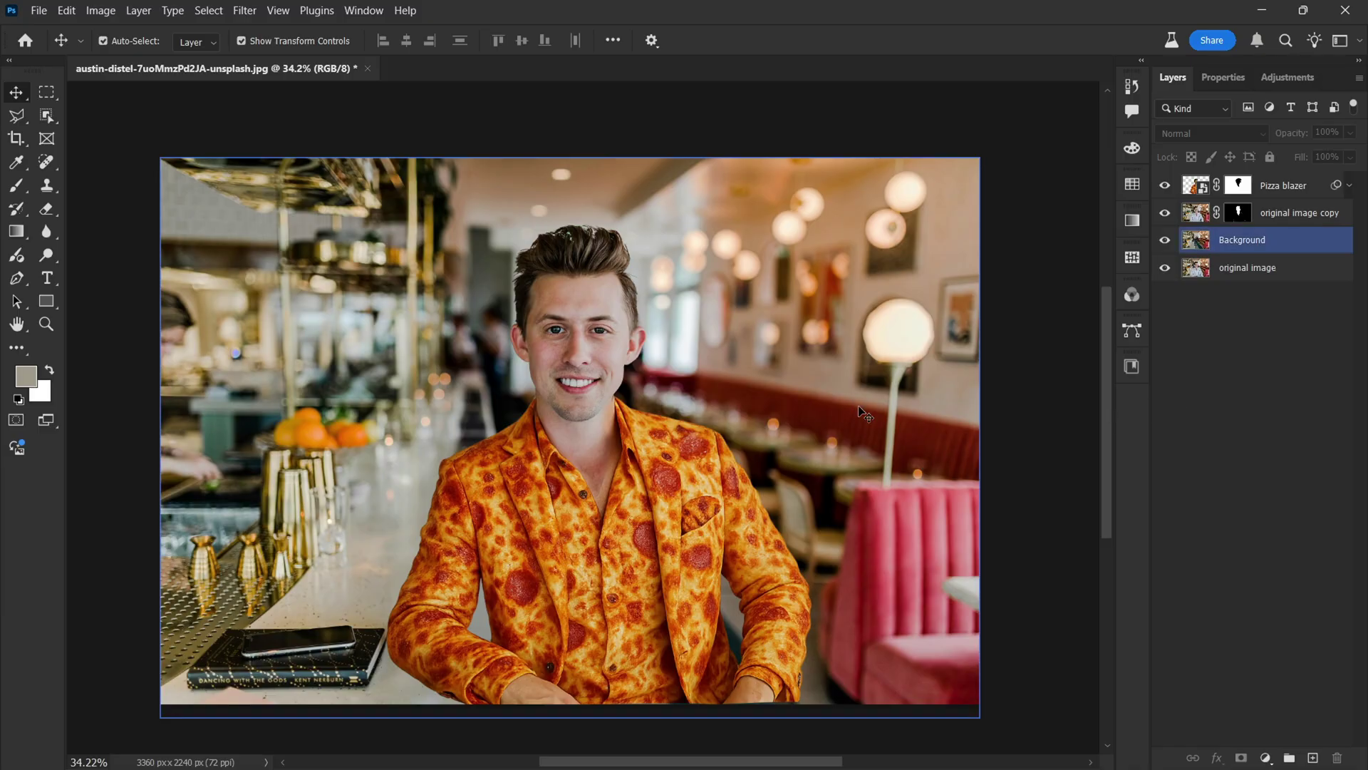
left_click(1013, 404)
left_click(953, 416)
left_click(1284, 186)
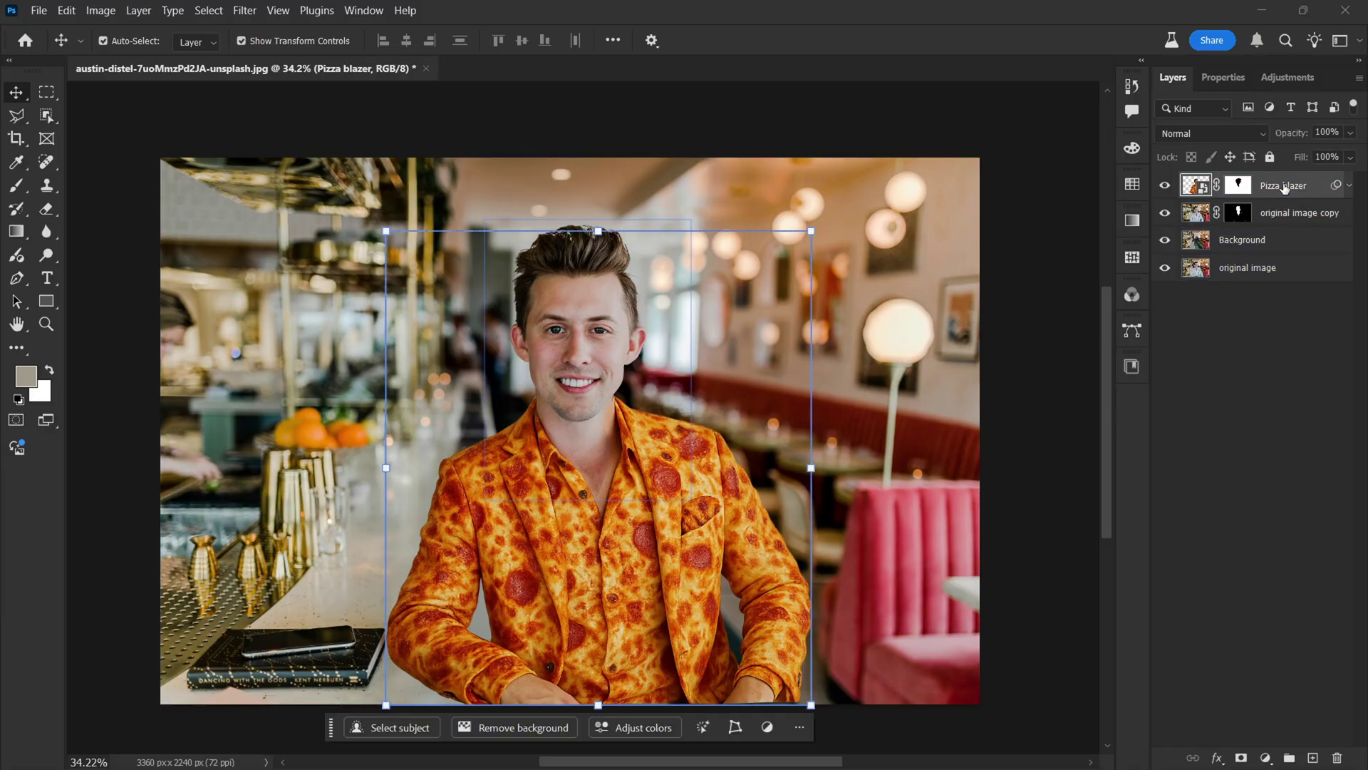
Harmonize the Pizza blazer layer to the Background layer, with output as a new layer.
left_click(245, 11)
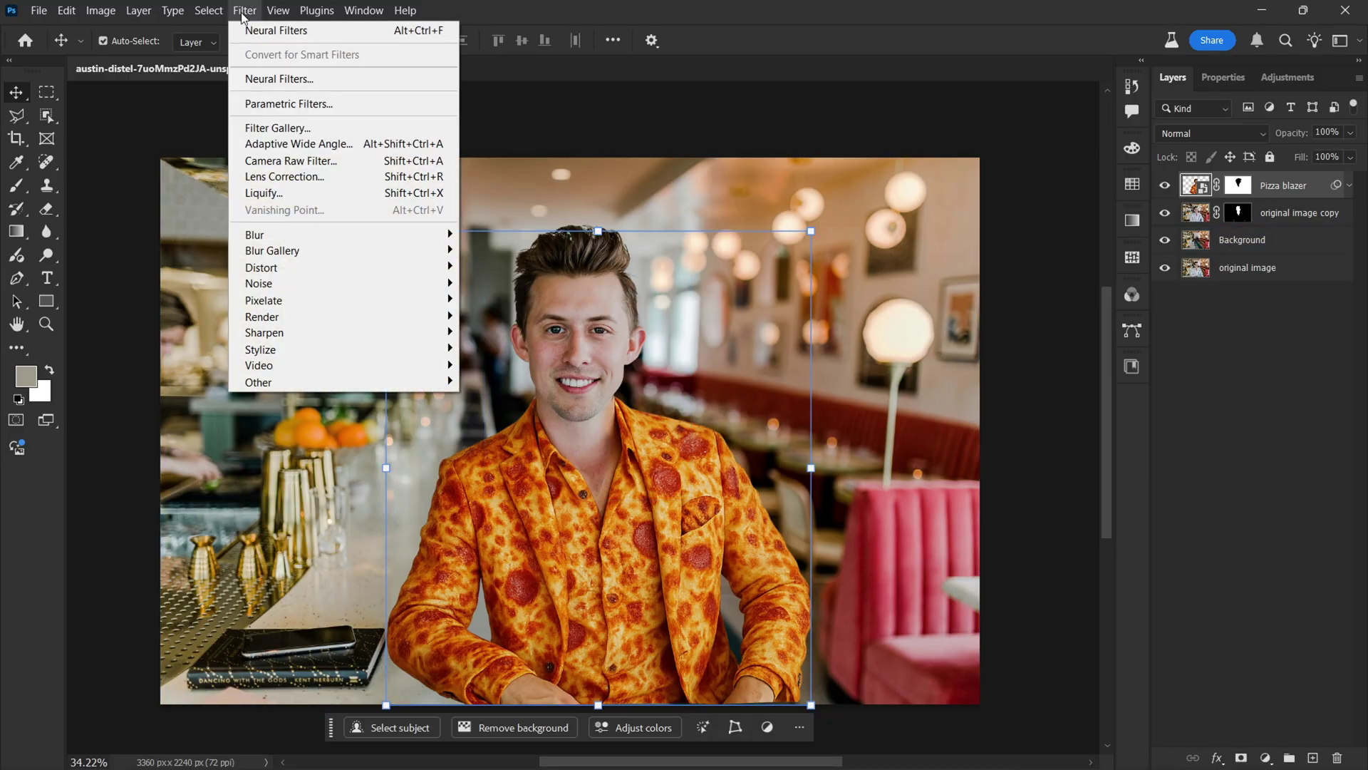
left_click(365, 79)
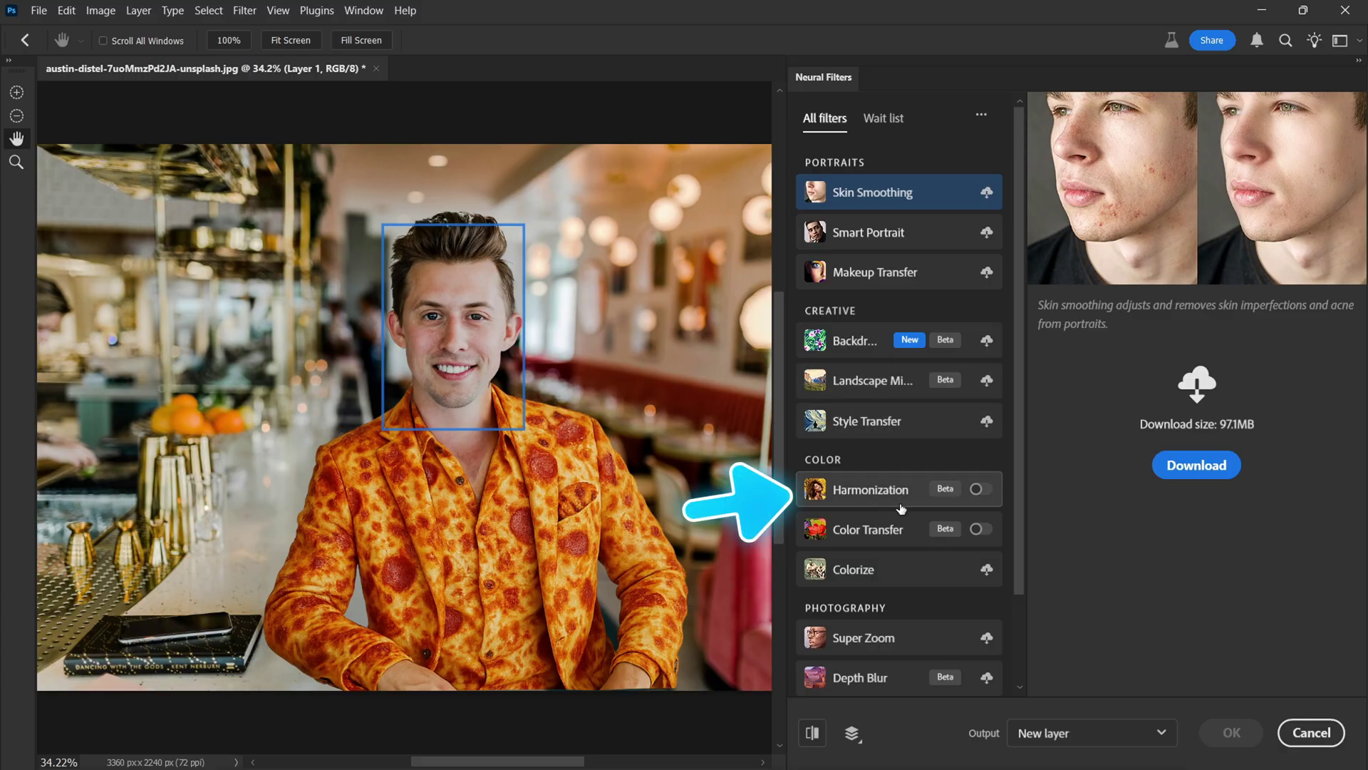
left_click(979, 490)
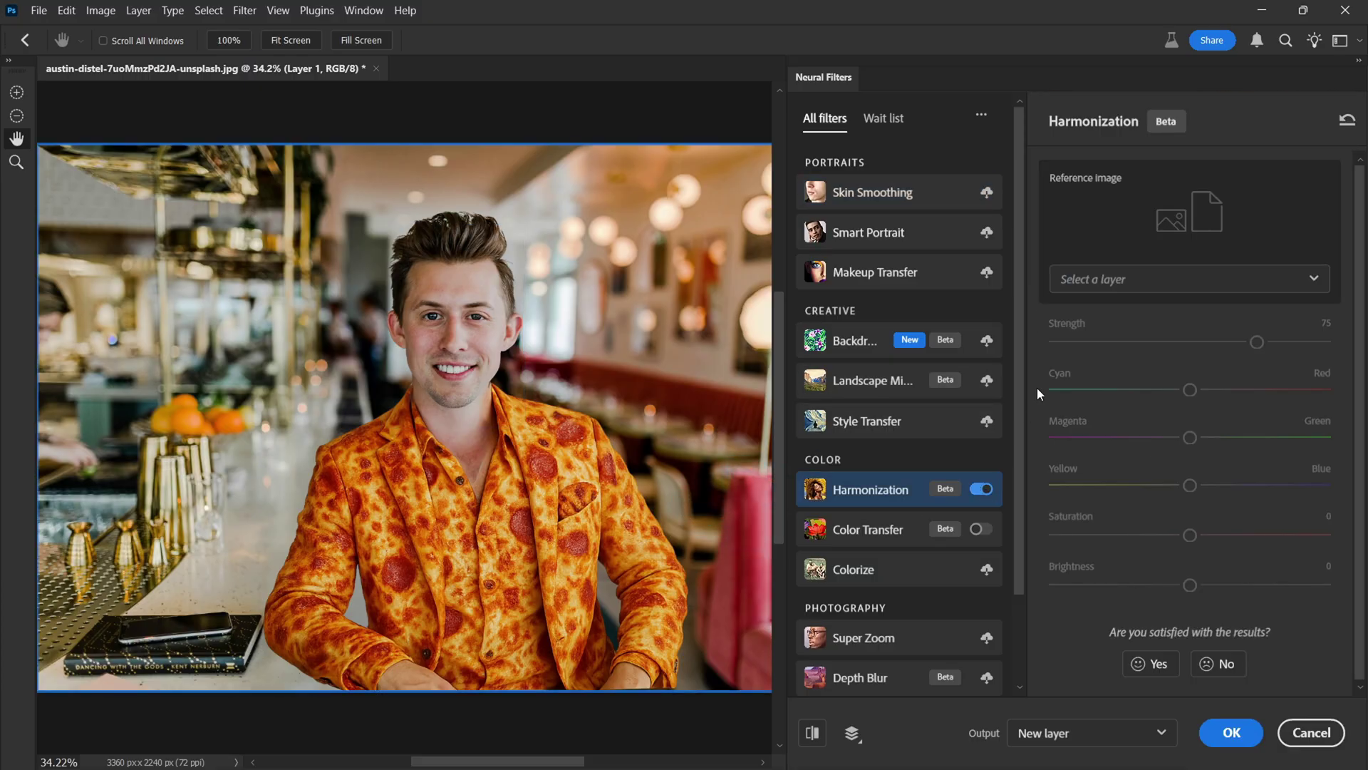
left_click(1225, 279)
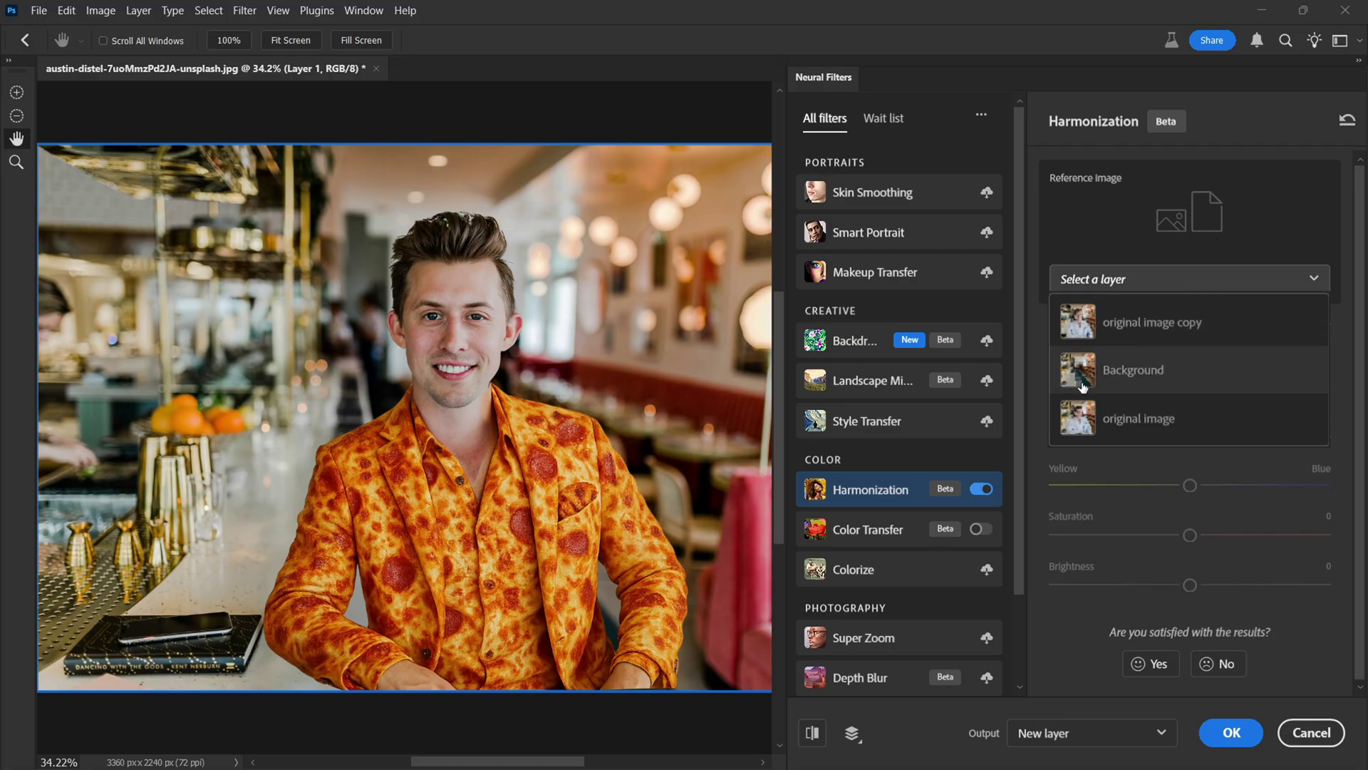
left_click(1154, 374)
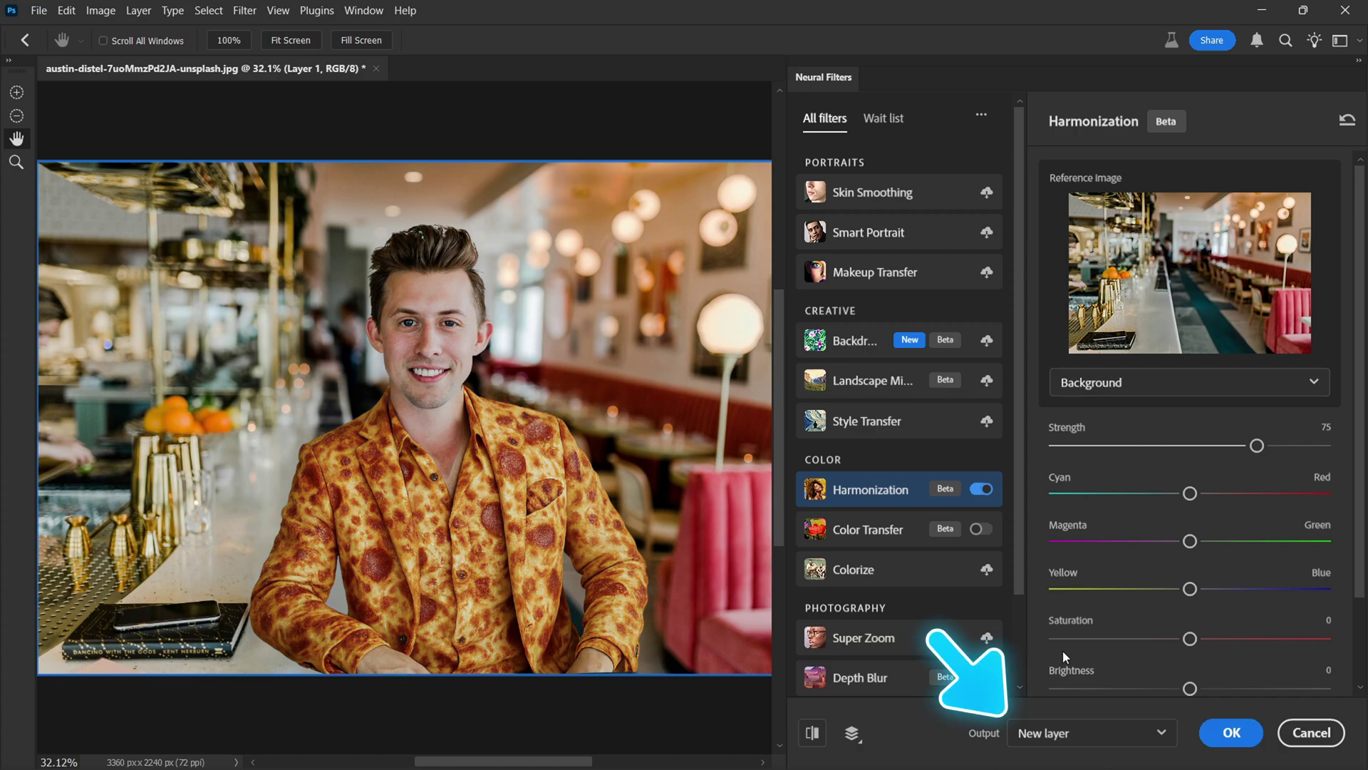
left_click(1085, 732)
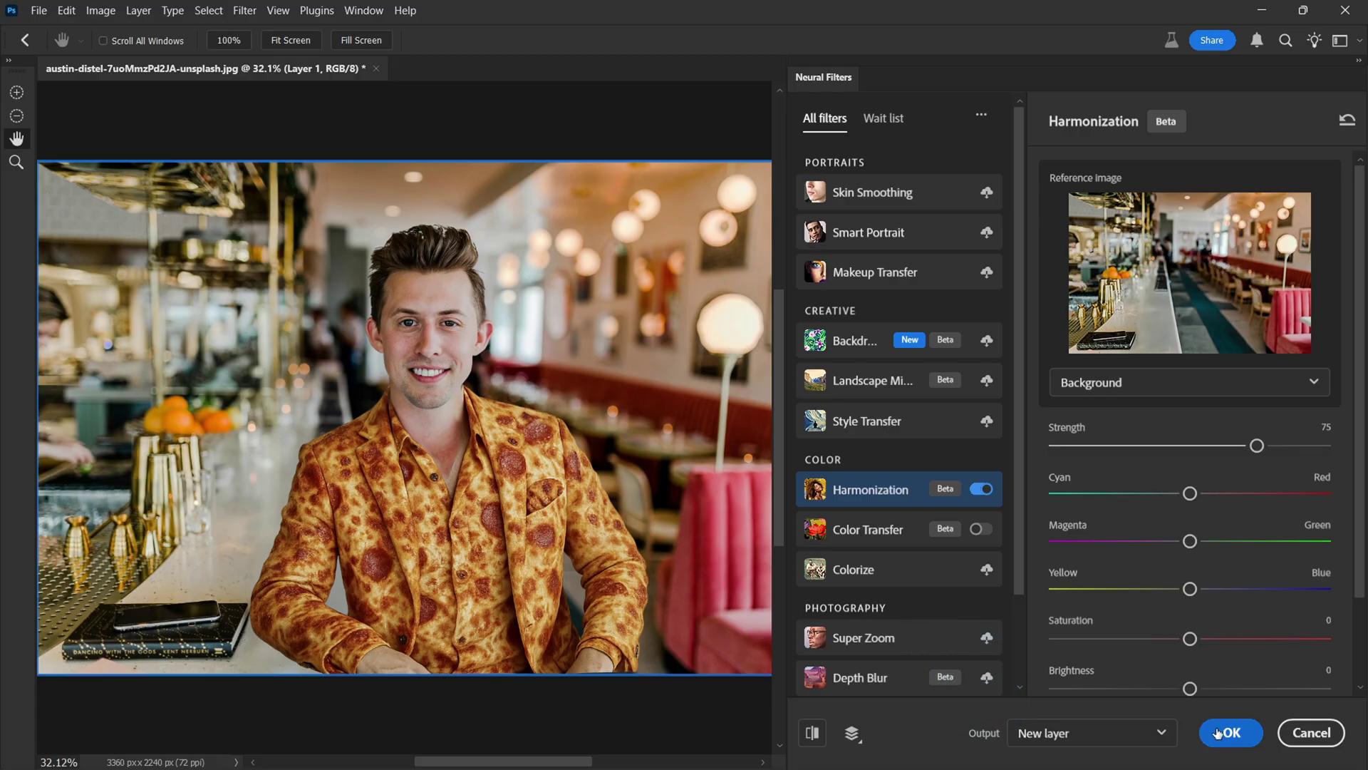
left_click(1226, 732)
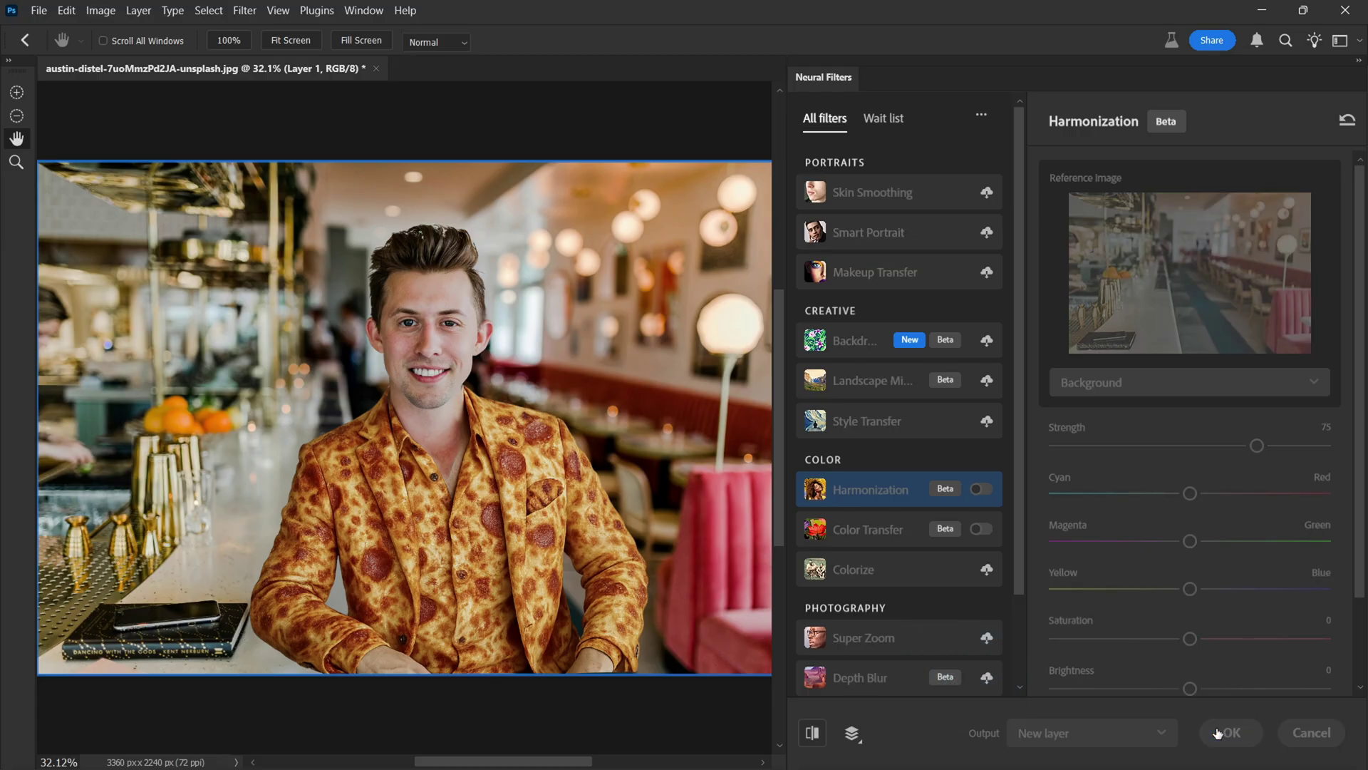
Harmonize the Head layer, then the Background, to Layer 1, applying each result.
left_click(1240, 267)
left_click(1272, 239)
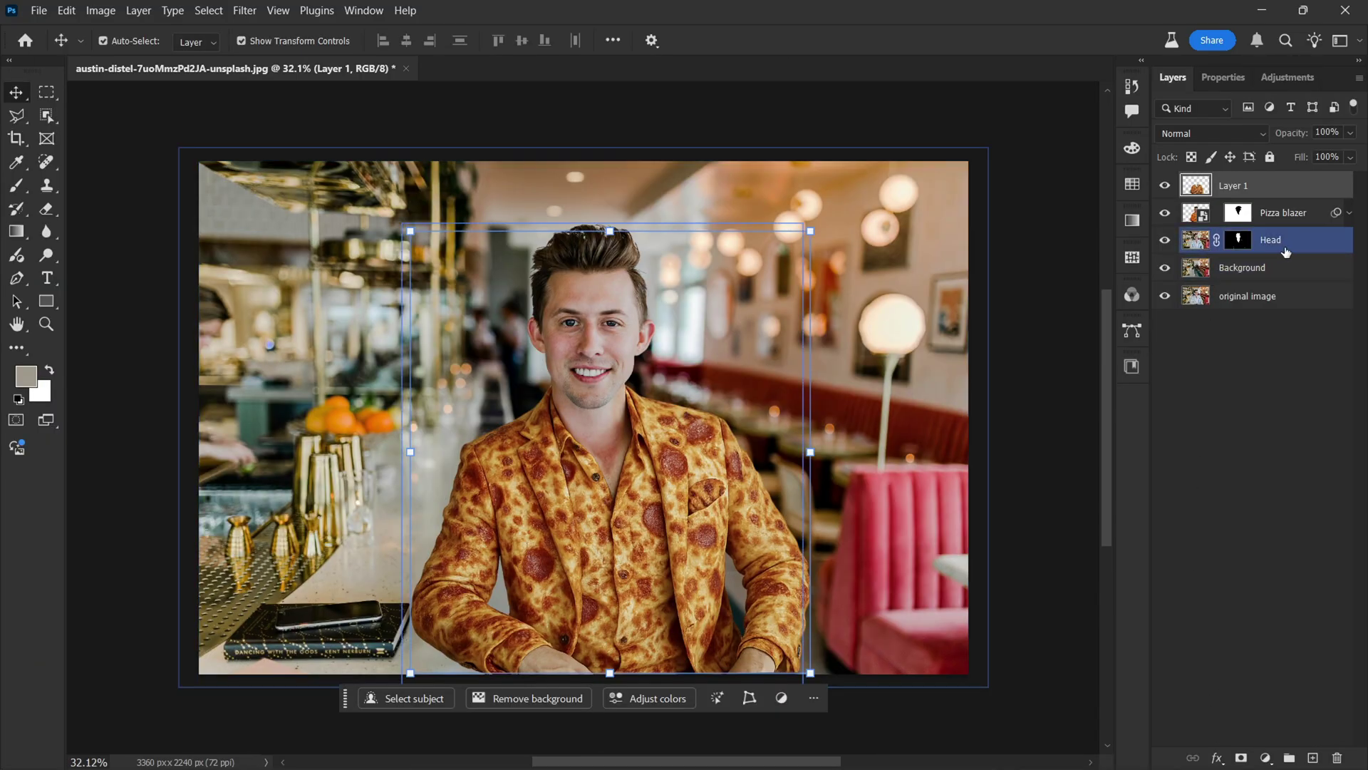
left_click(244, 10)
left_click(278, 79)
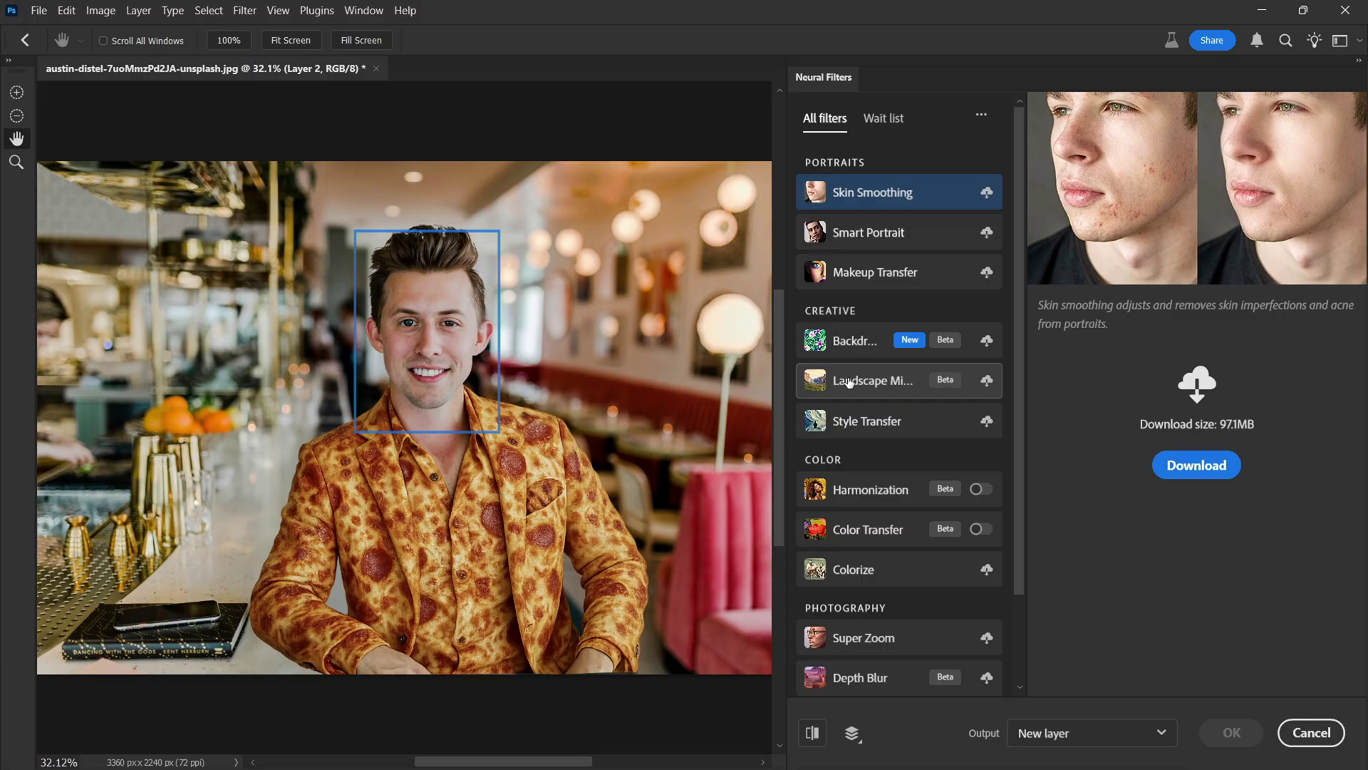
left_click(981, 489)
left_click(1188, 278)
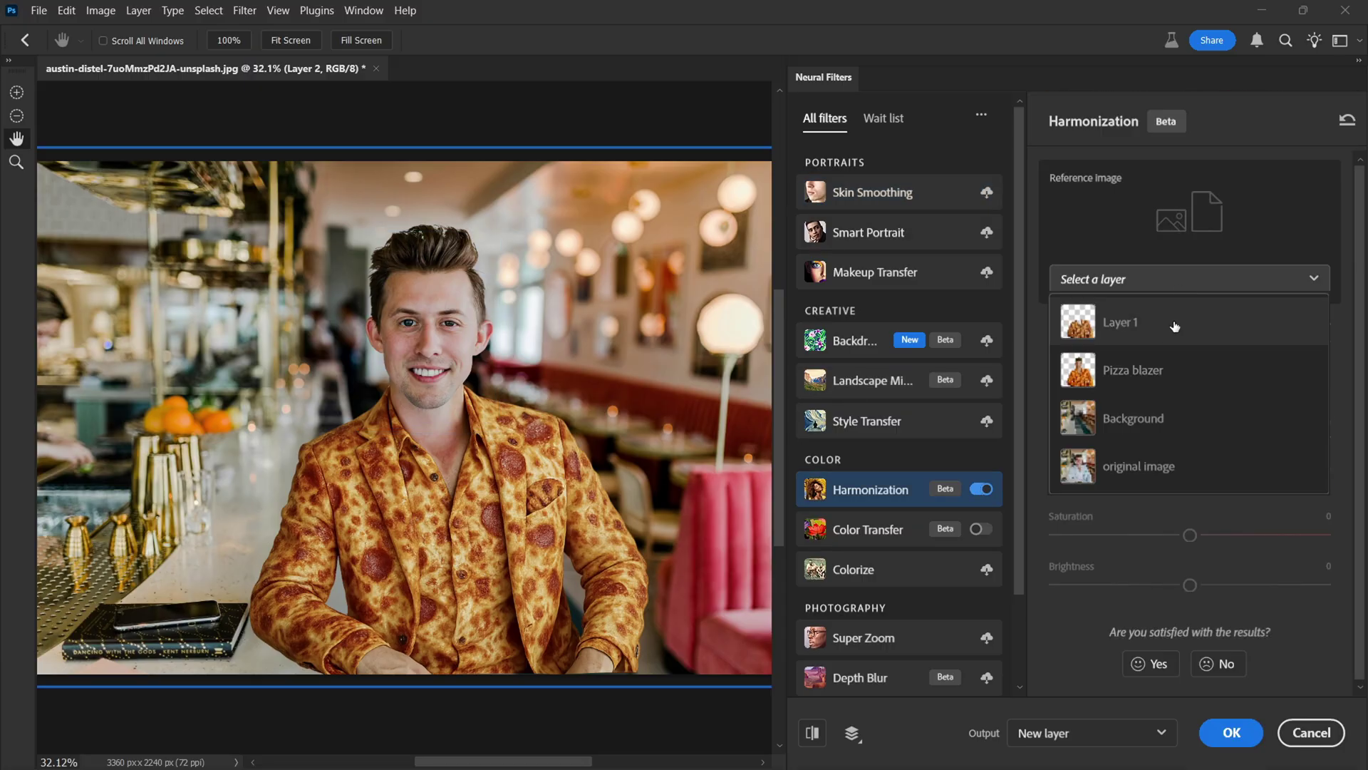
left_click(1174, 325)
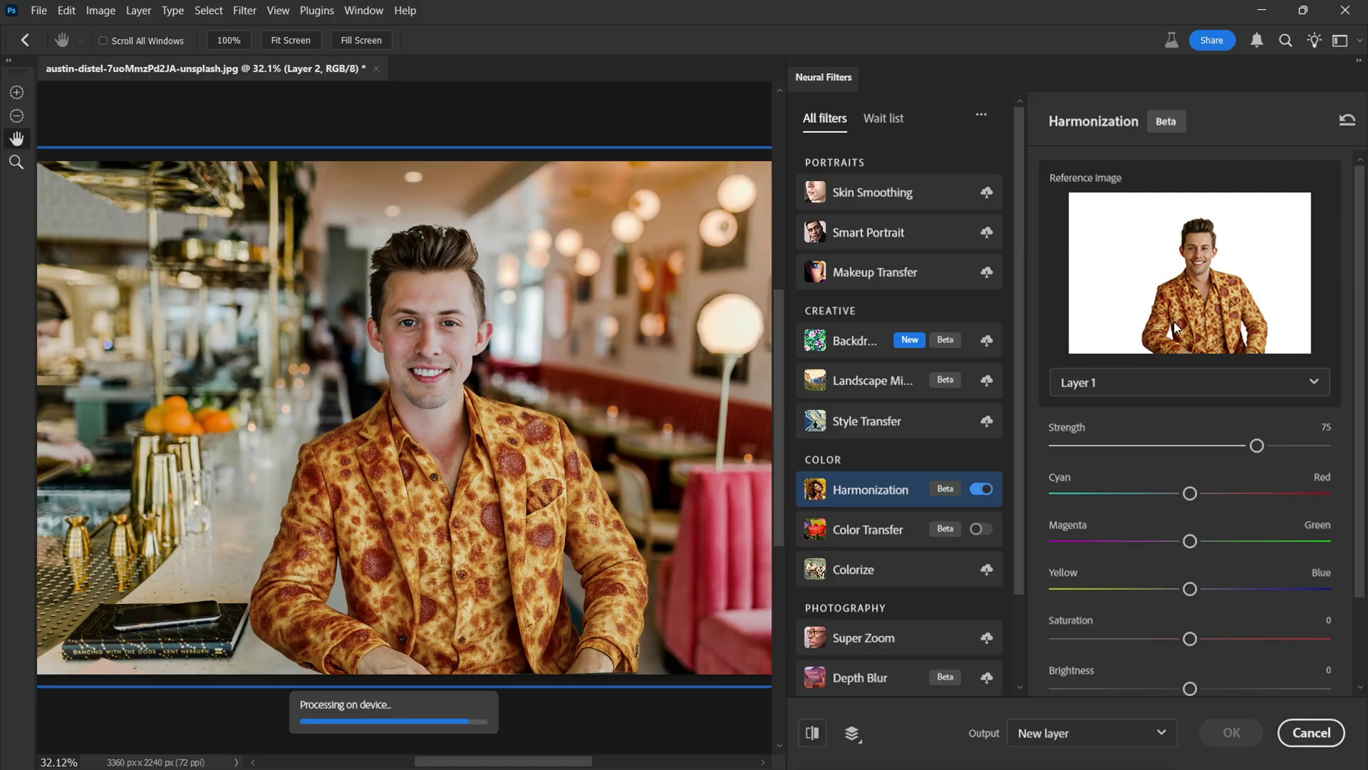
key("Return")
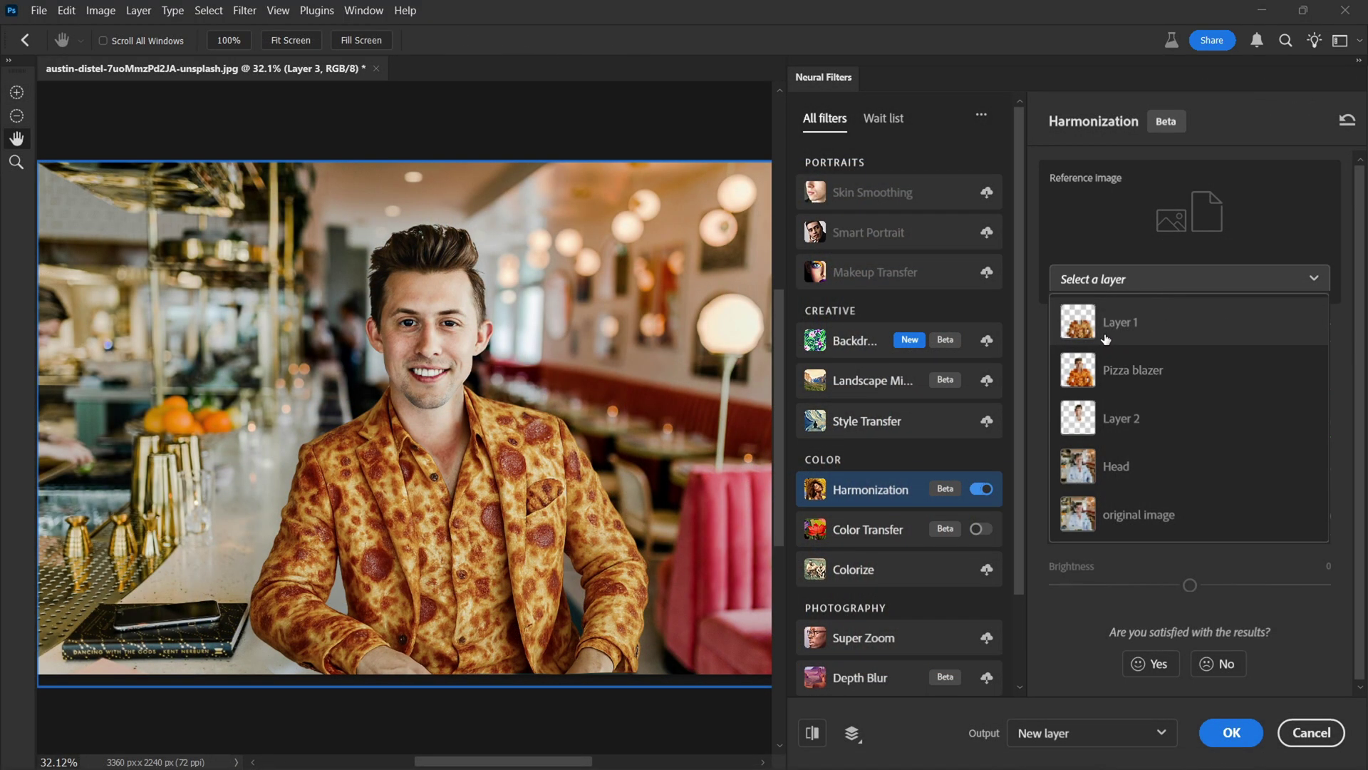
left_click(1138, 326)
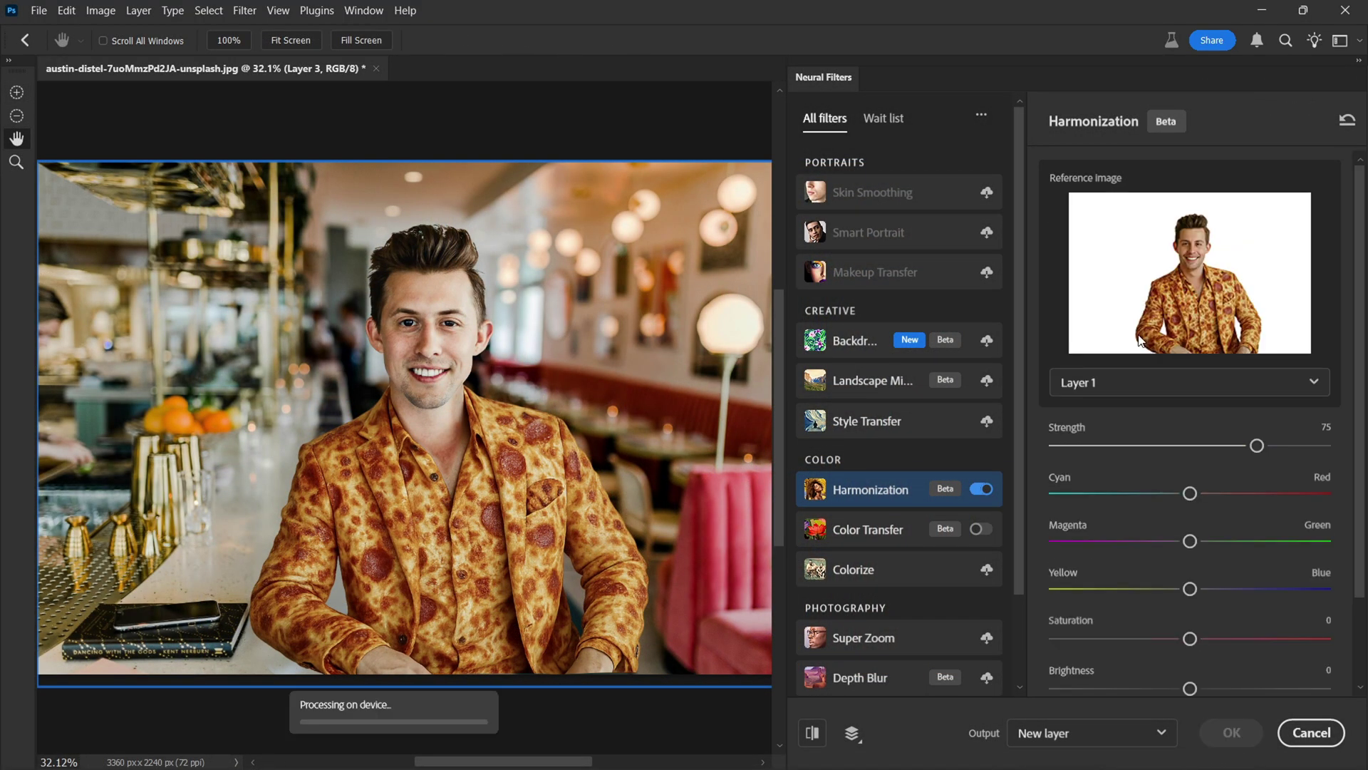
key("Return")
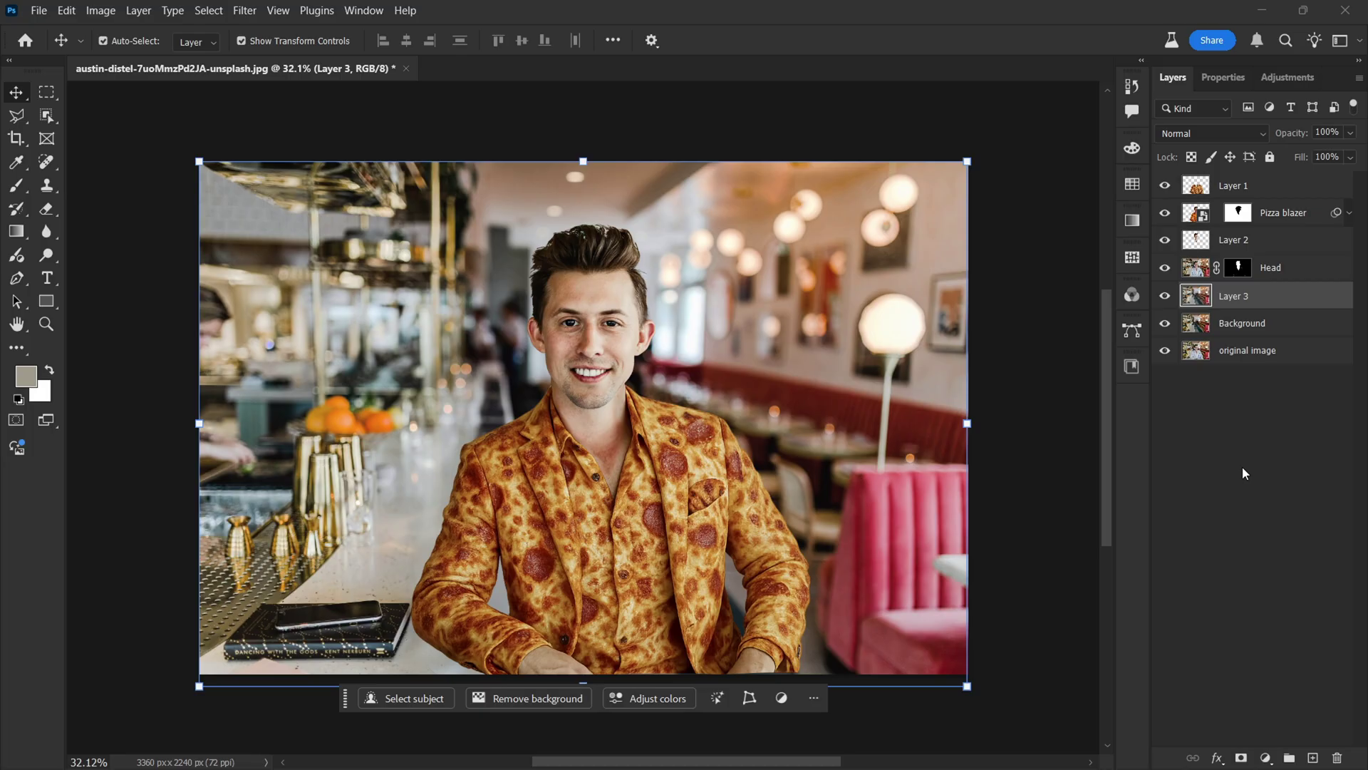
Select the Background layer, then the renamed BACKGROUND layer.
left_click(1242, 323)
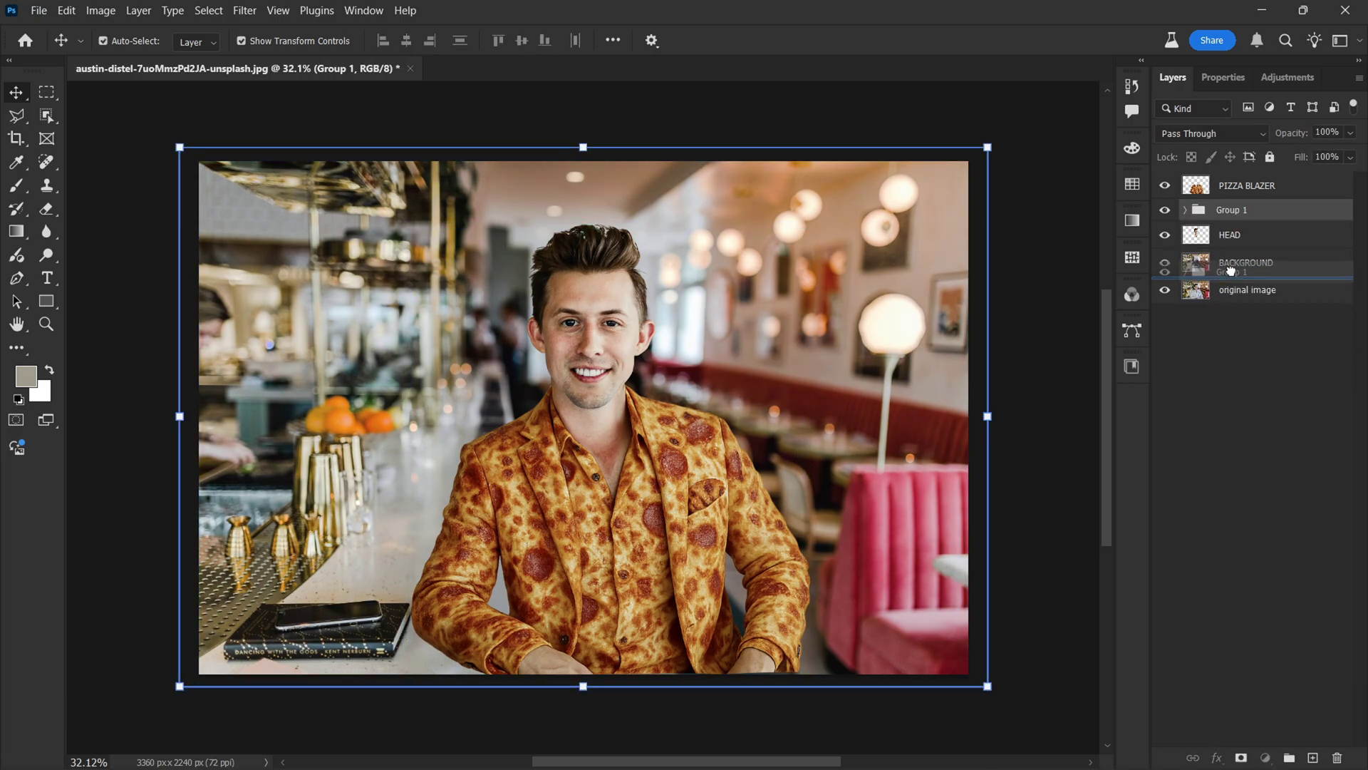
scroll(599, 421, "up", 5)
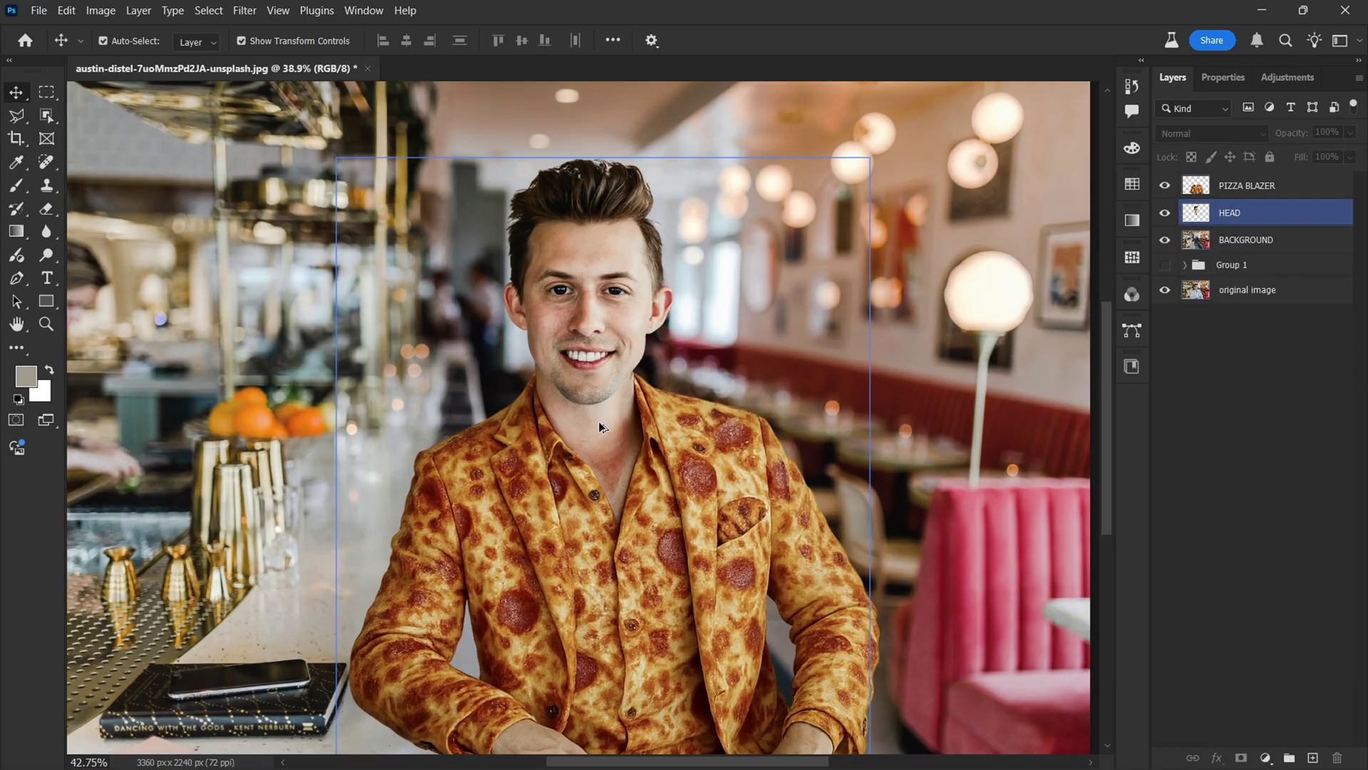
left_click(804, 406)
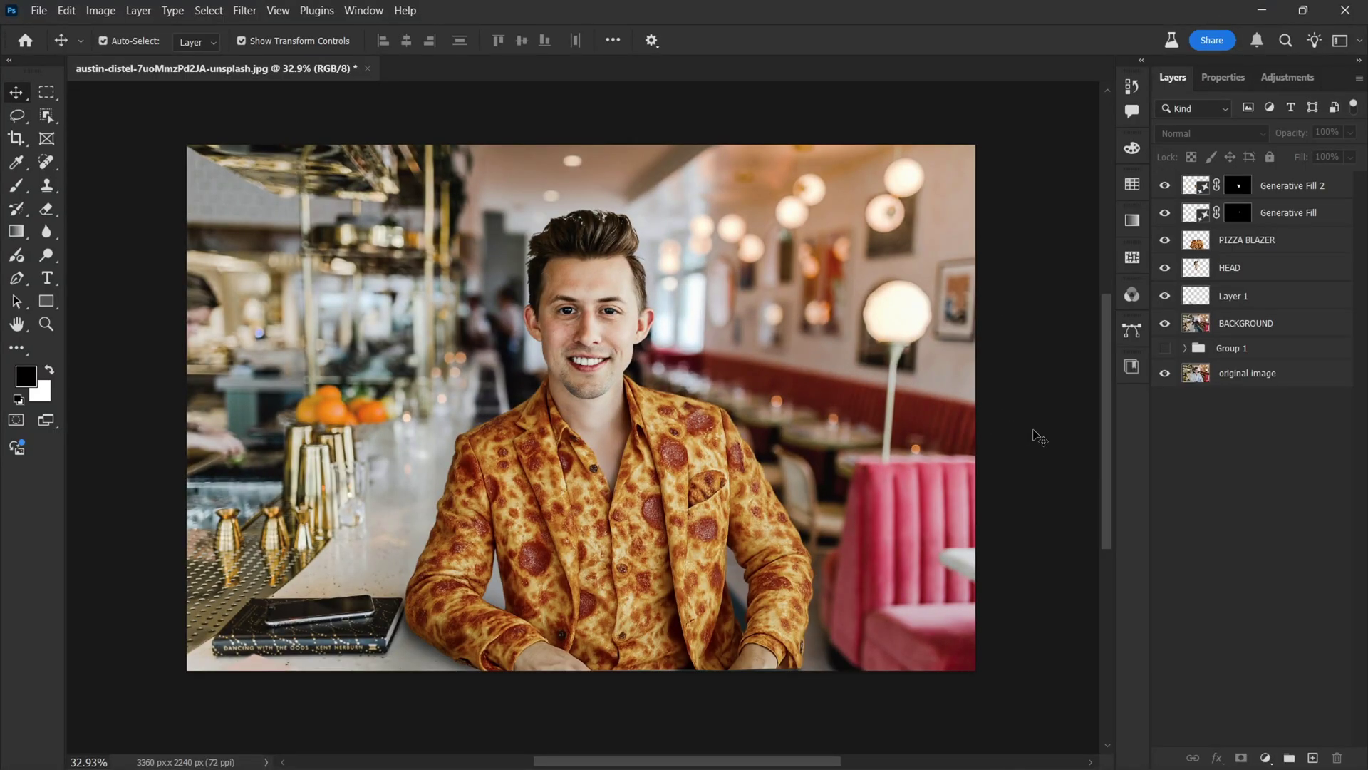
Add a Hue/Saturation adjustment layer with slightly higher saturation and slightly lower lightness.
left_click(1266, 757)
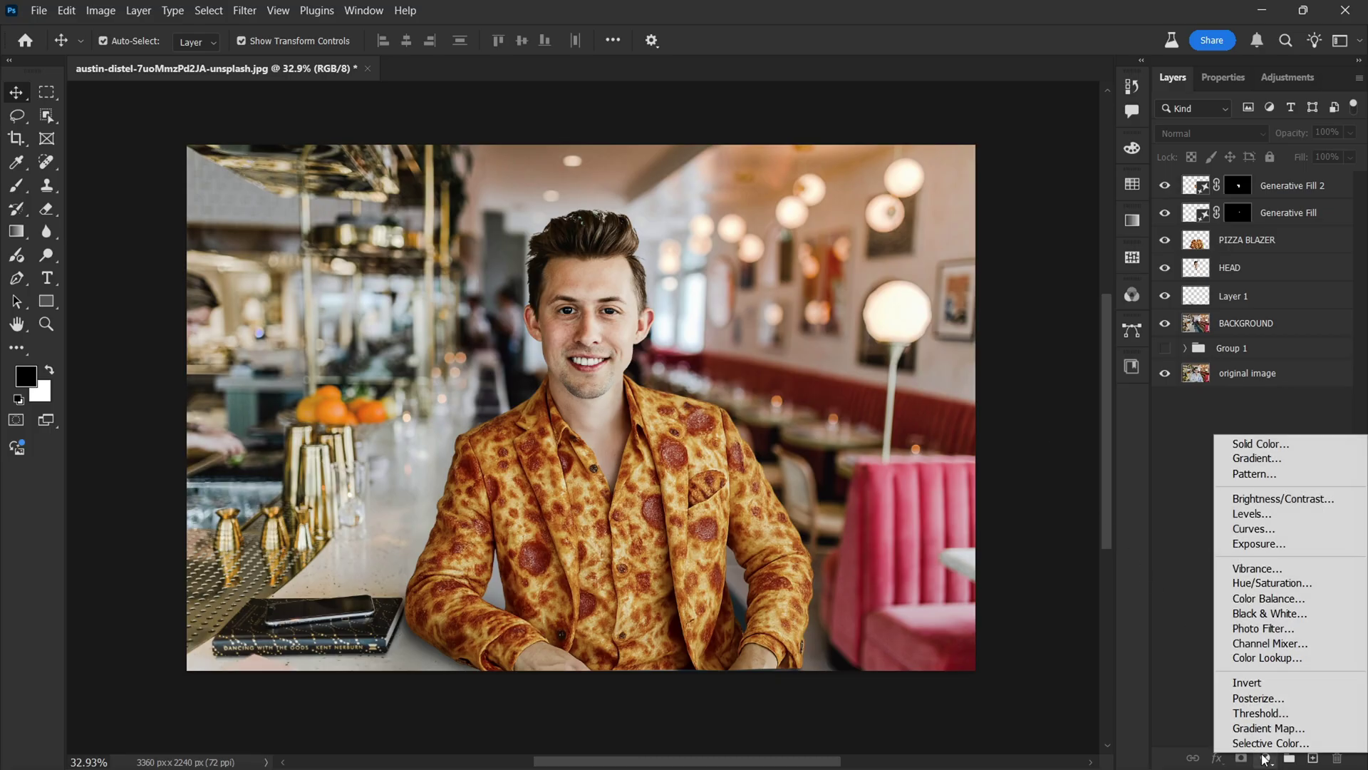
left_click(1271, 583)
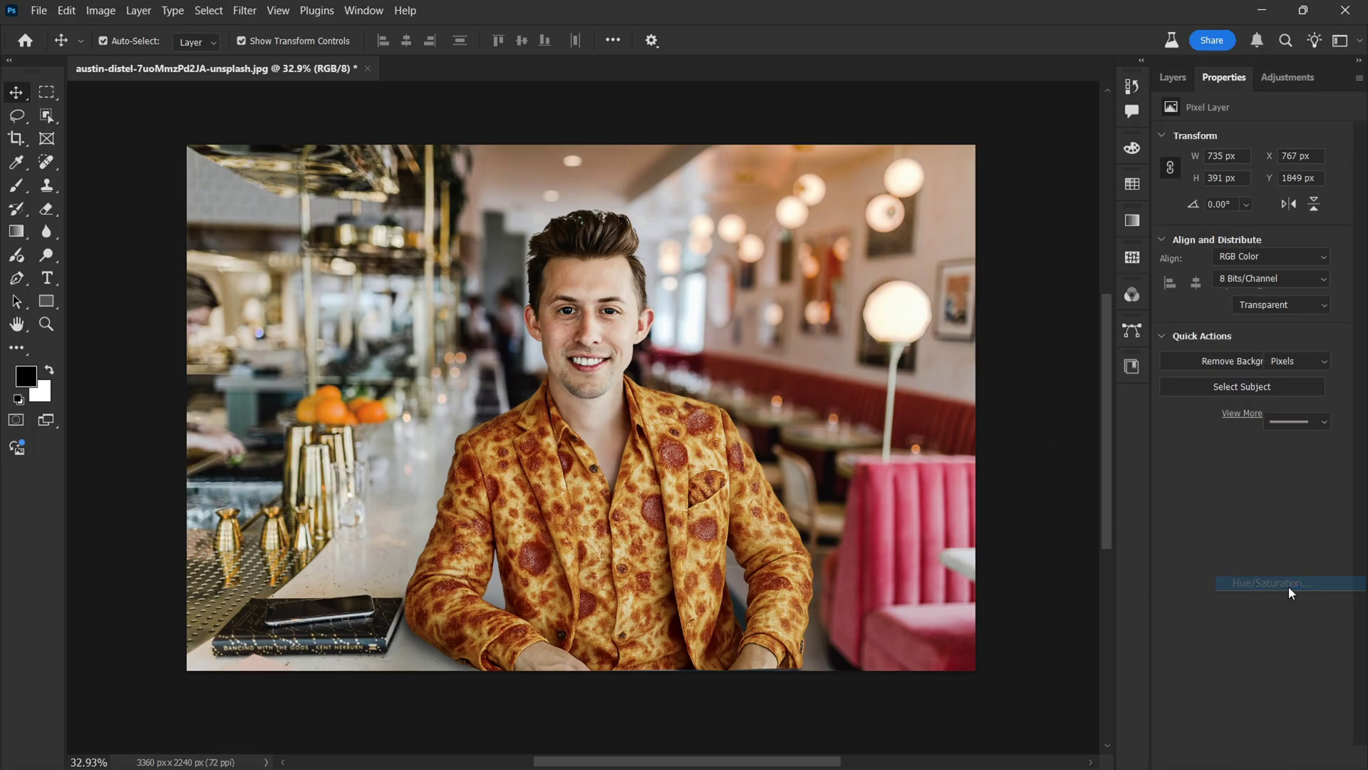
left_click_drag(1252, 293, 1249, 292)
left_click_drag(1253, 256, 1258, 258)
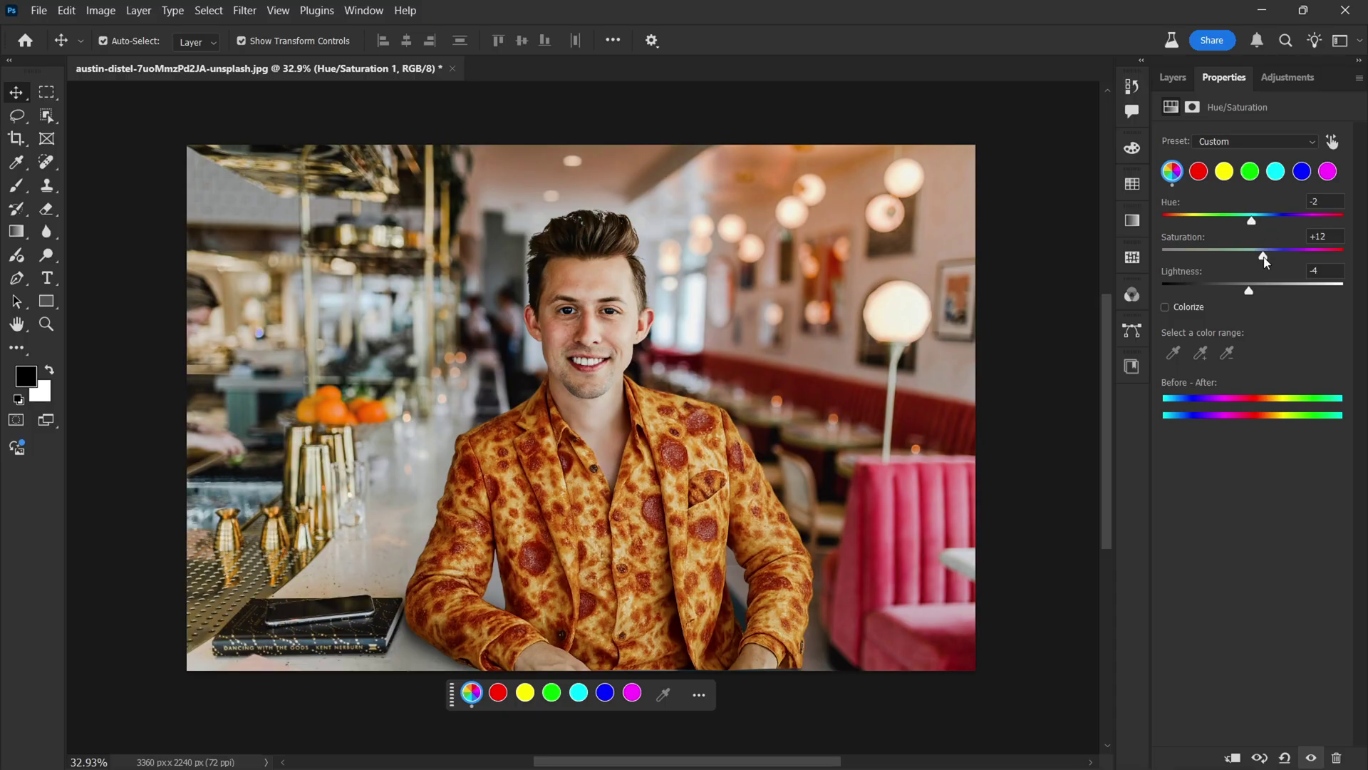
Toggle Group 2 off and on twice to compare the pizza blazer with the original suit.
left_click(1210, 311)
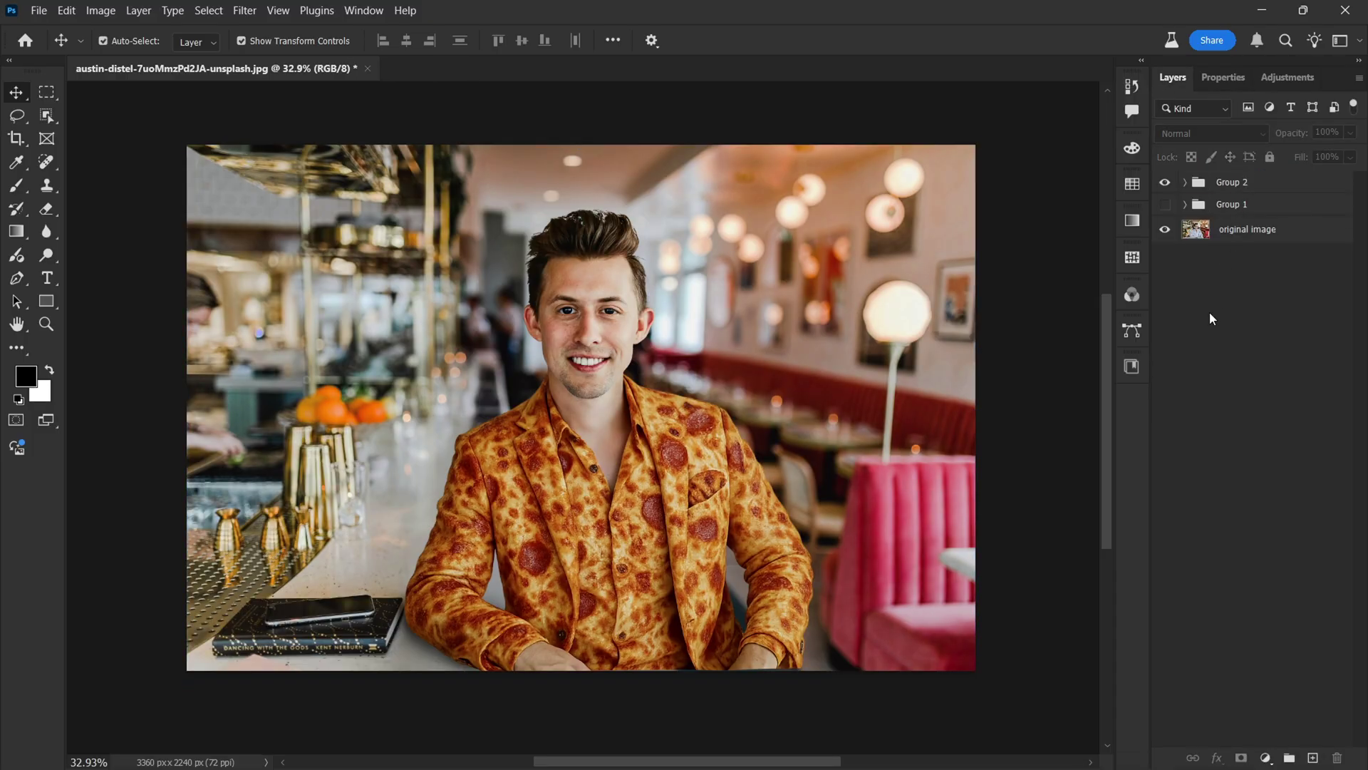
left_click(1208, 184)
left_click(1164, 183)
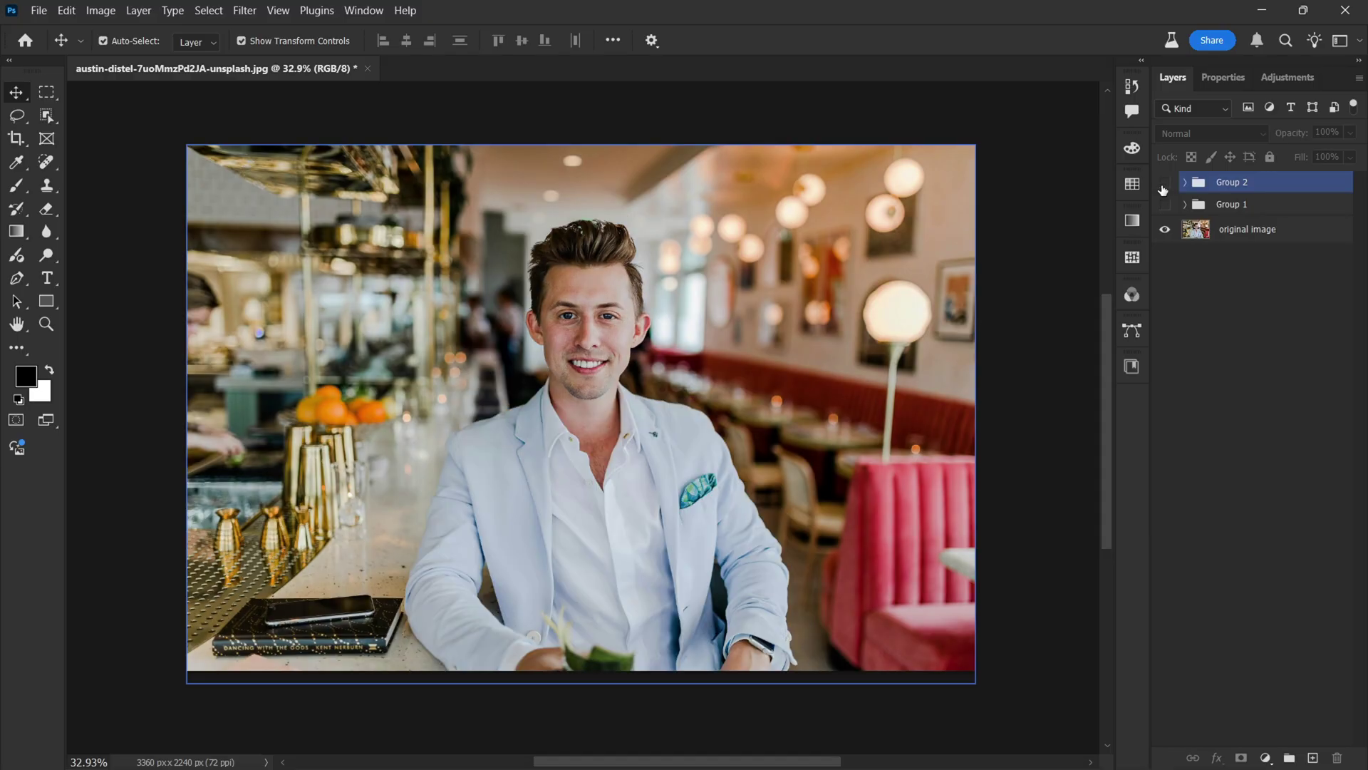
left_click(1164, 182)
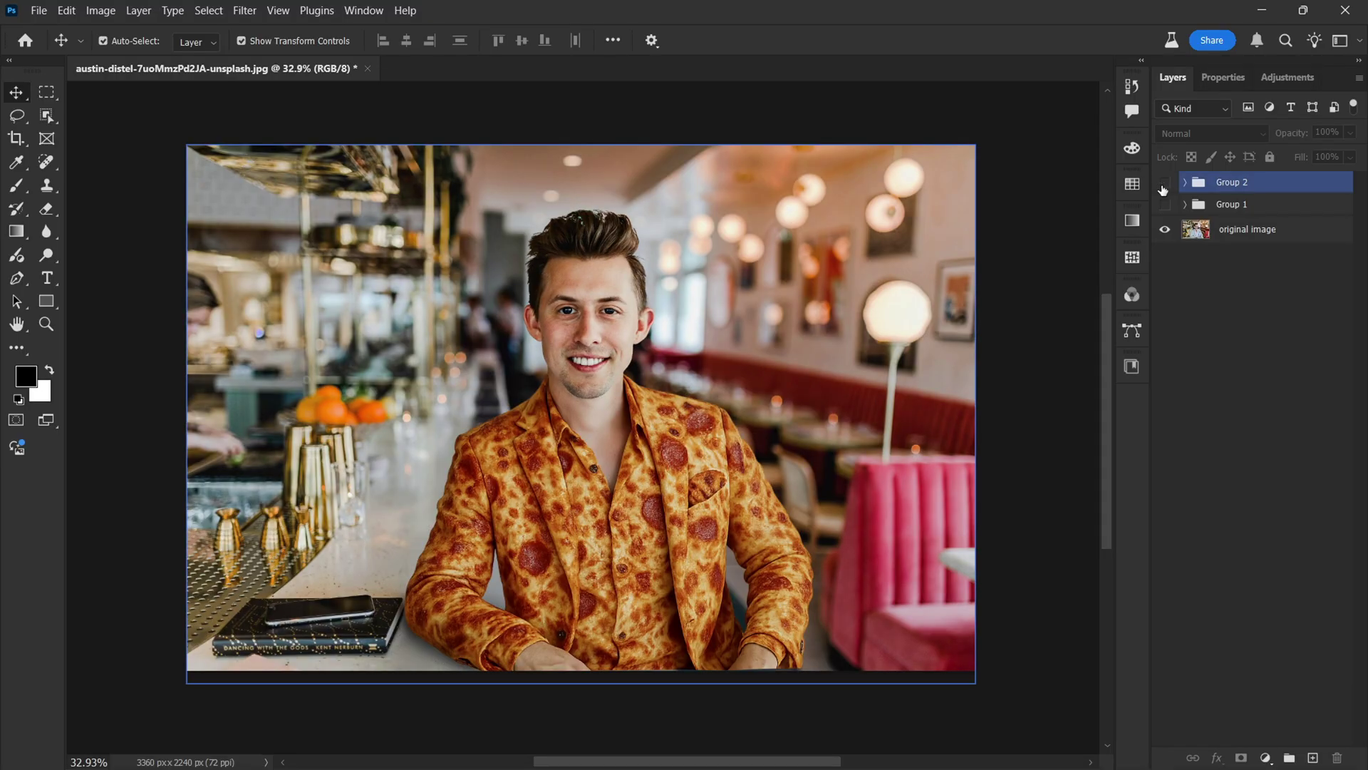
left_click(1165, 183)
left_click(1164, 183)
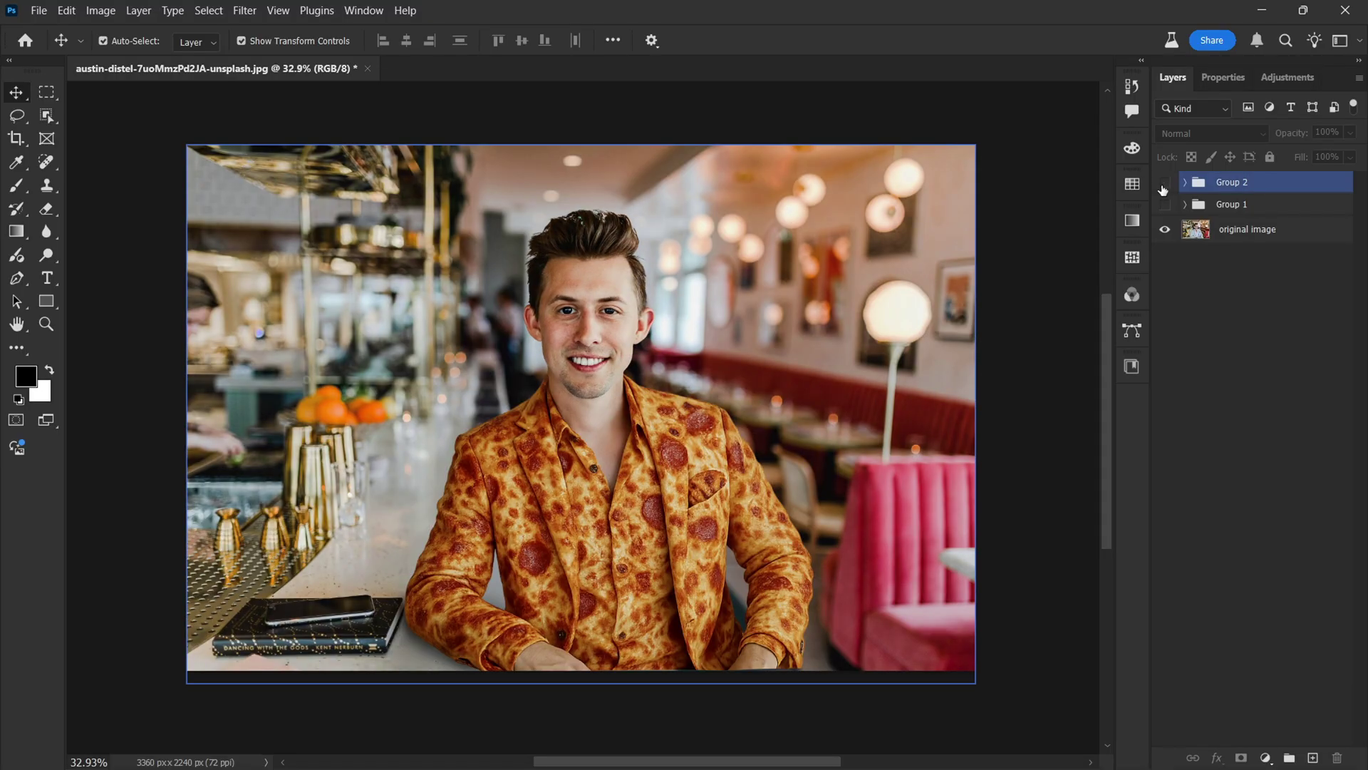